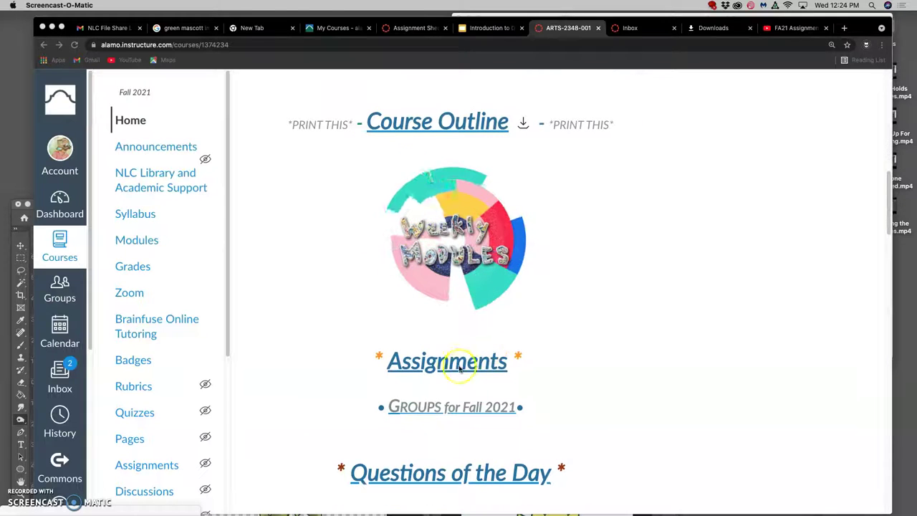
# Open the course's Assignments page and go to Assignment #6 (Font/Flag Design).
pyautogui.click(460, 367)
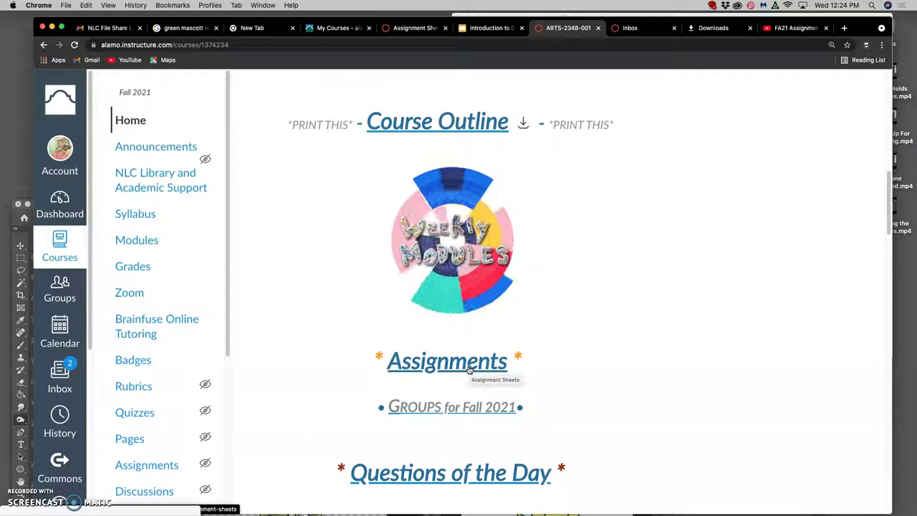
pyautogui.click(469, 368)
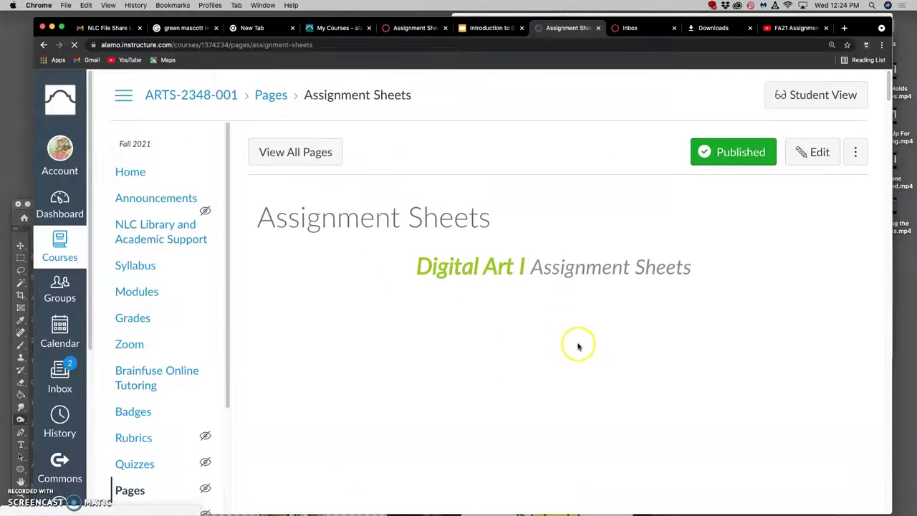
pyautogui.scroll(-2, 559, 349)
pyautogui.scroll(-15, 541, 355)
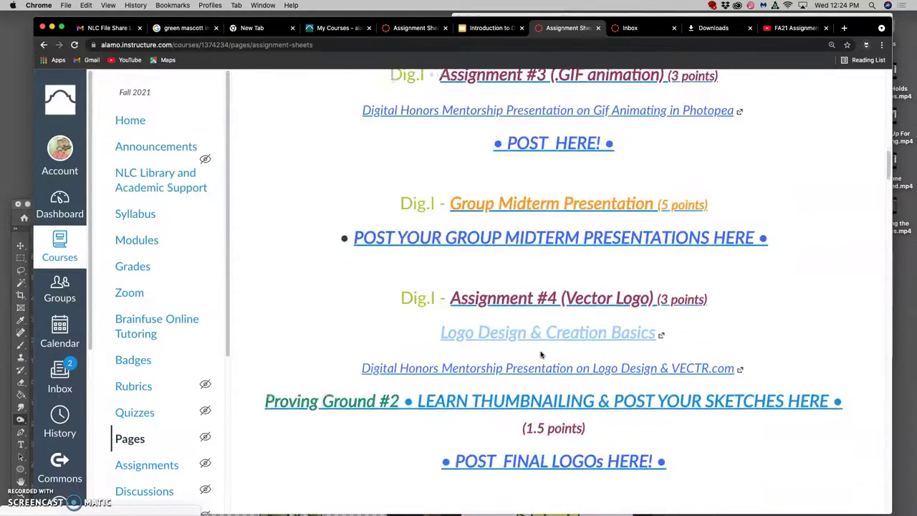
pyautogui.scroll(-10, 541, 355)
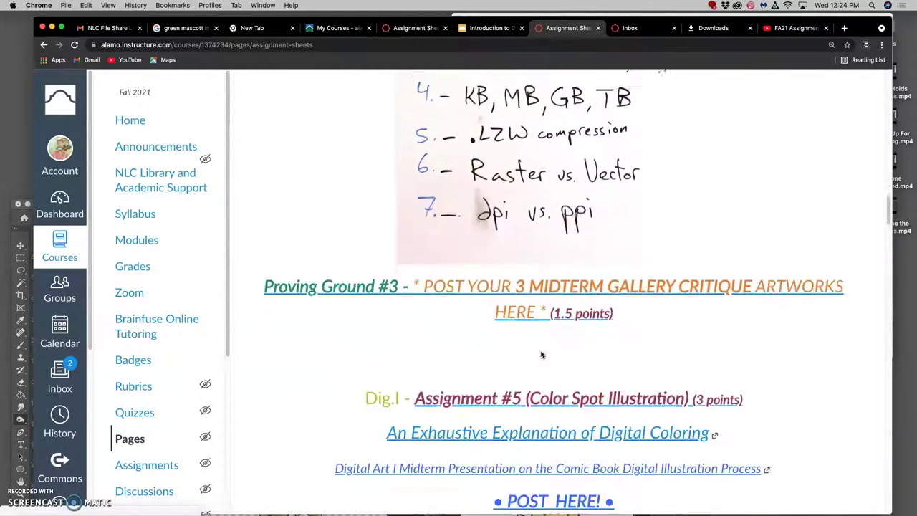
pyautogui.scroll(-6, 541, 354)
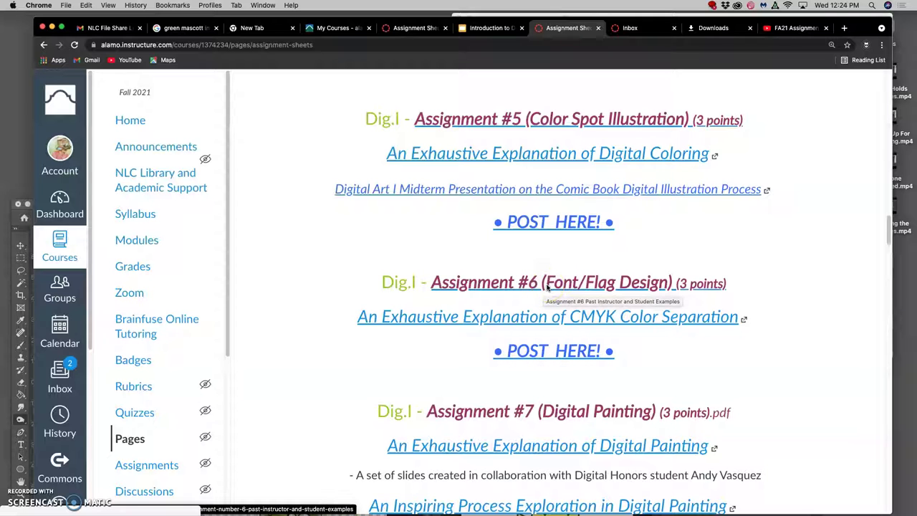
pyautogui.click(496, 286)
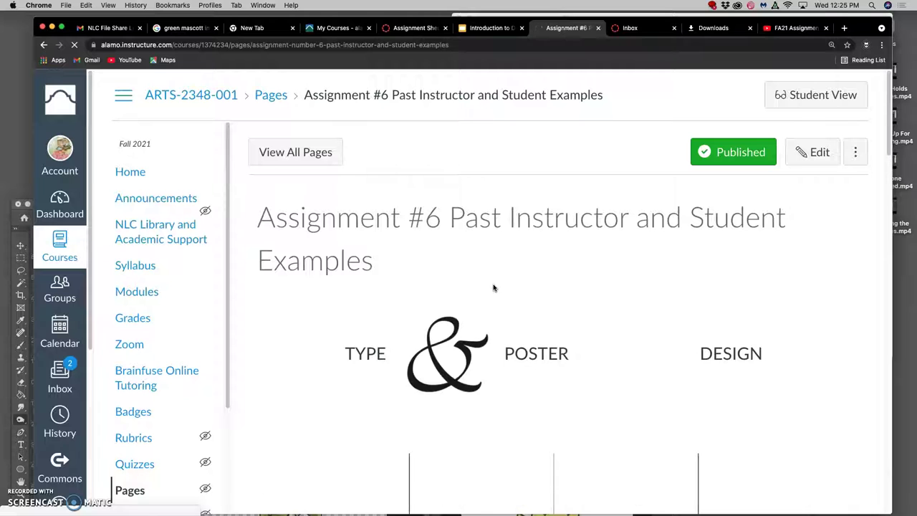
# Examine the past instructor and student examples, comparing type blocking sketches, black vector type, color type and final posters.
pyautogui.scroll(-5, 507, 301)
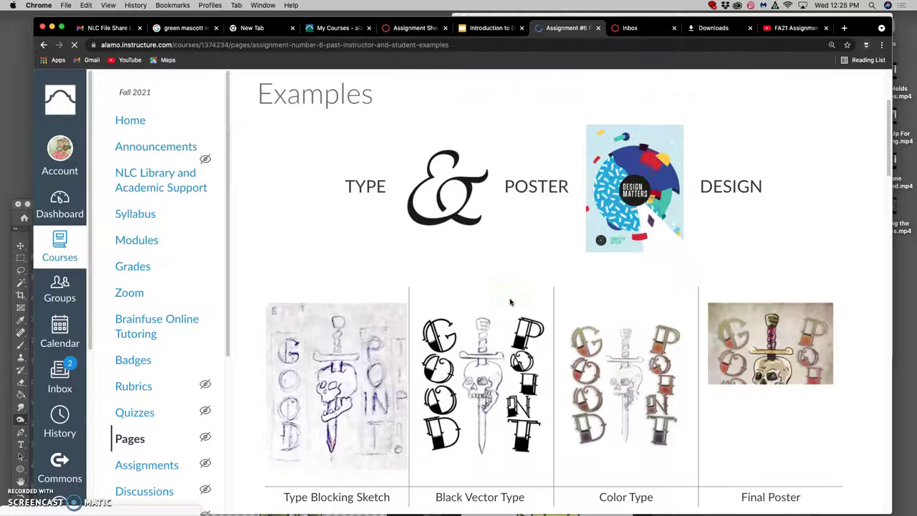
pyautogui.scroll(-3, 430, 287)
pyautogui.click(280, 252)
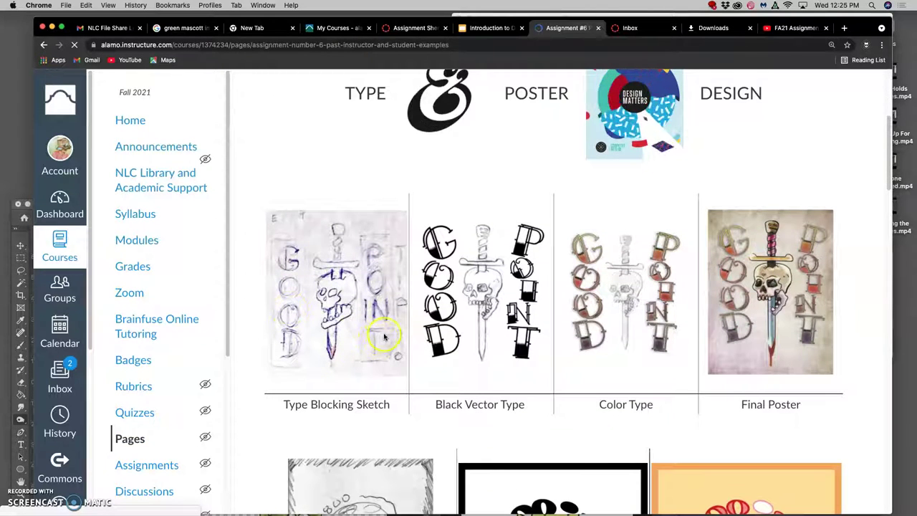
pyautogui.scroll(1, 385, 336)
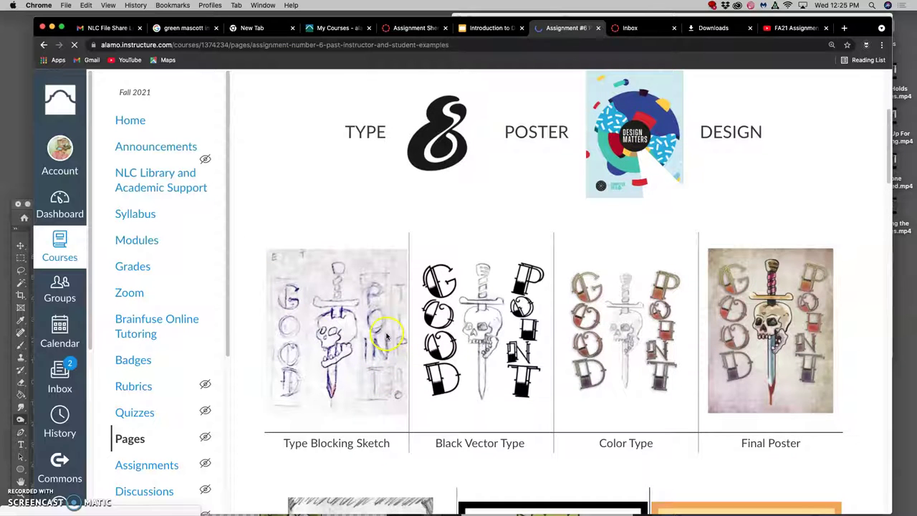
pyautogui.scroll(-4, 330, 190)
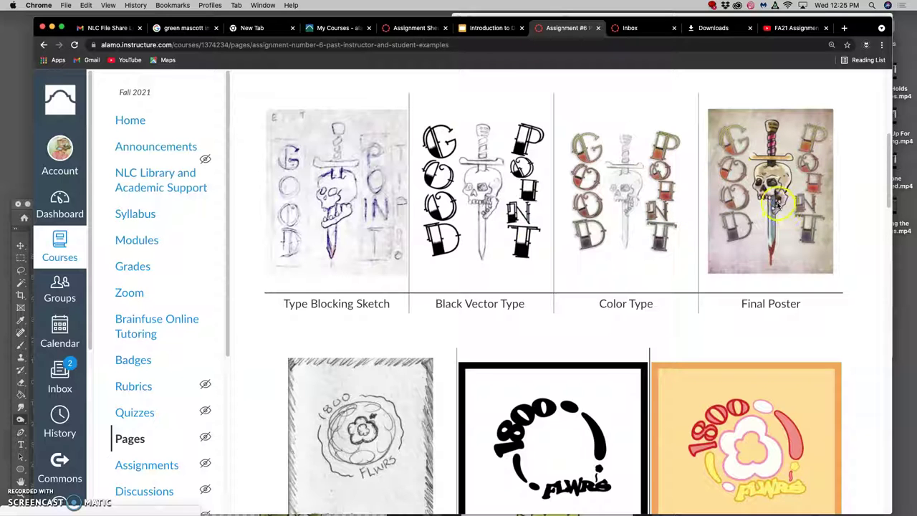
pyautogui.scroll(-5, 758, 217)
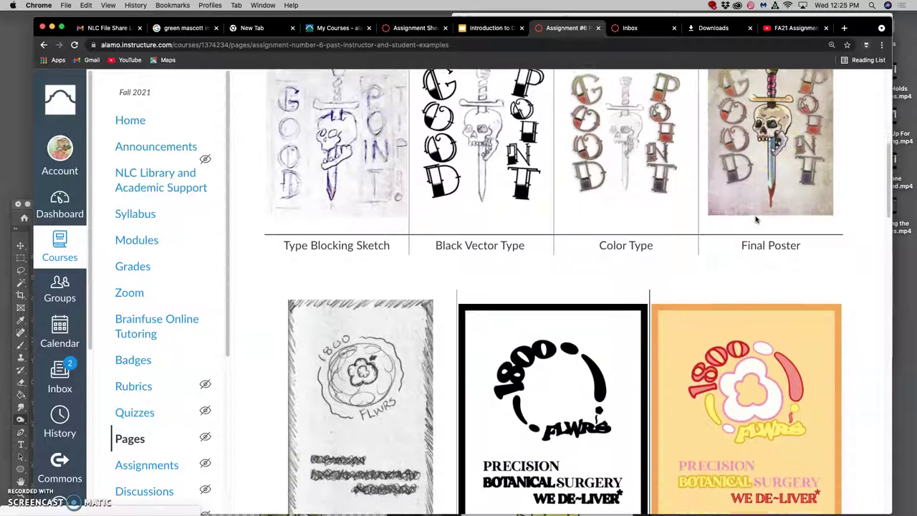
pyautogui.scroll(-1, 755, 220)
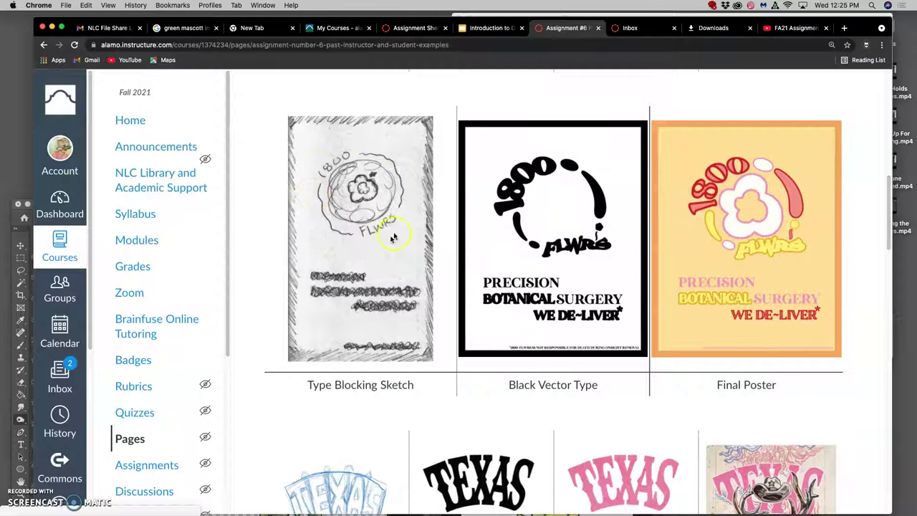
pyautogui.scroll(-5, 387, 251)
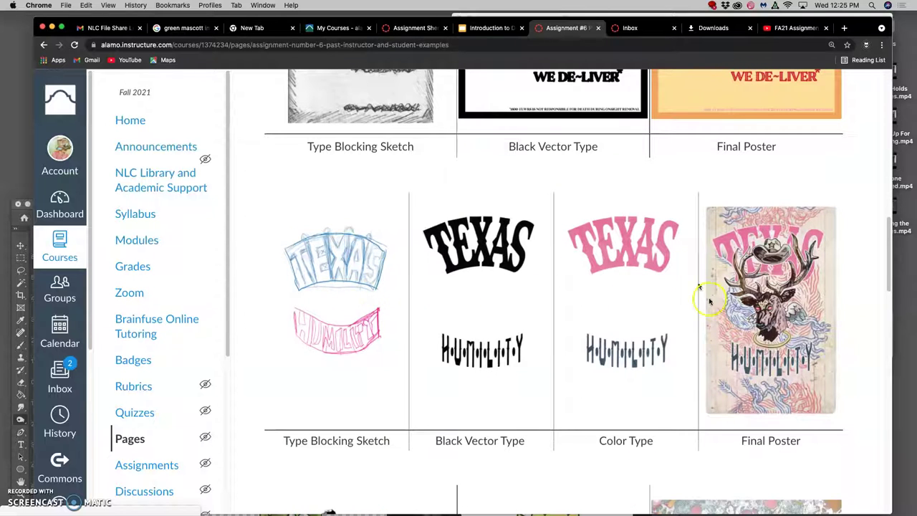
pyautogui.scroll(-7, 329, 349)
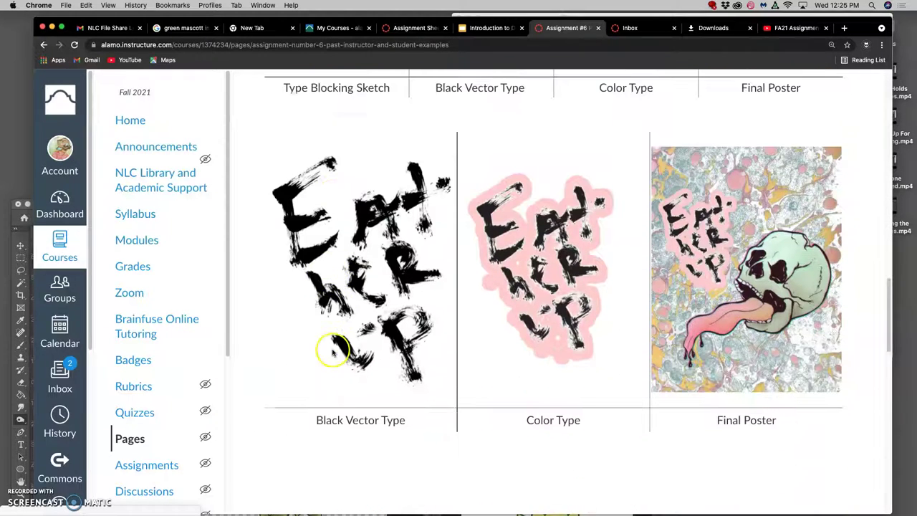
pyautogui.scroll(-5, 569, 317)
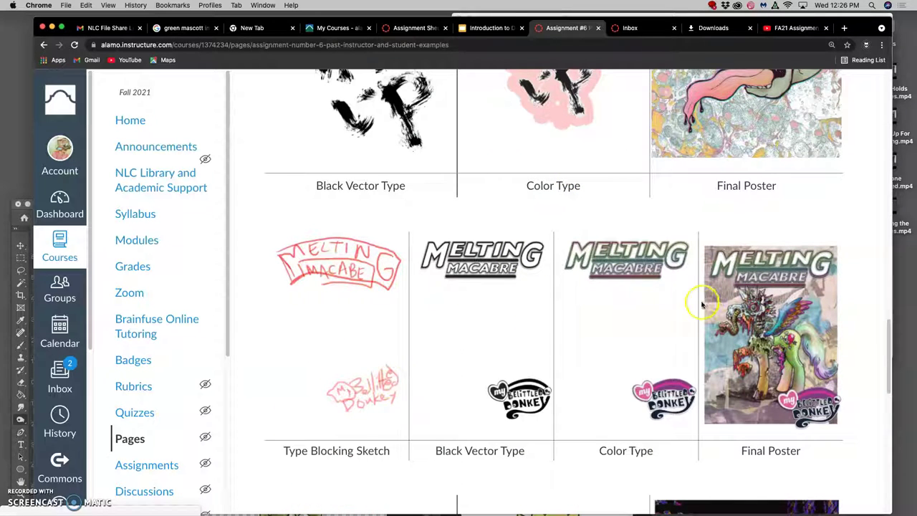
pyautogui.scroll(-1, 700, 306)
pyautogui.scroll(-6, 701, 306)
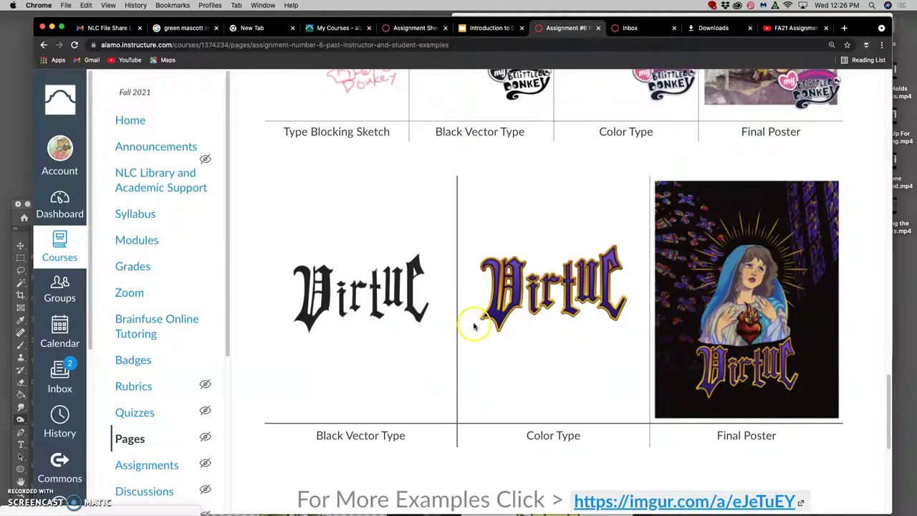
# Go from the end of the examples page to the Assignment #6 (Text & Poster Design) discussion.
pyautogui.scroll(-6, 472, 323)
pyautogui.scroll(-2, 631, 328)
pyautogui.click(835, 473)
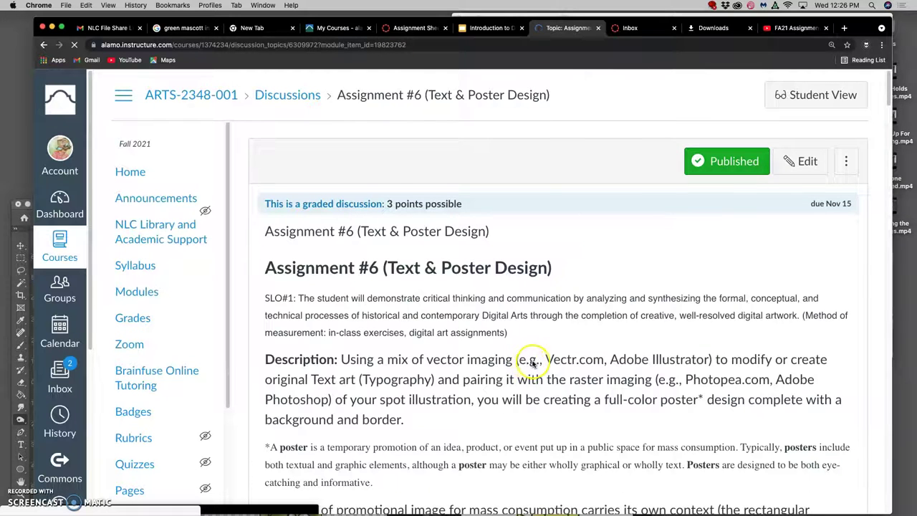
# Read the Assignment #6 description, including the composition thumbnails, the Stranger Things type modifications, text effects and halftone pattern note.
pyautogui.scroll(-4, 537, 362)
pyautogui.scroll(-6, 546, 362)
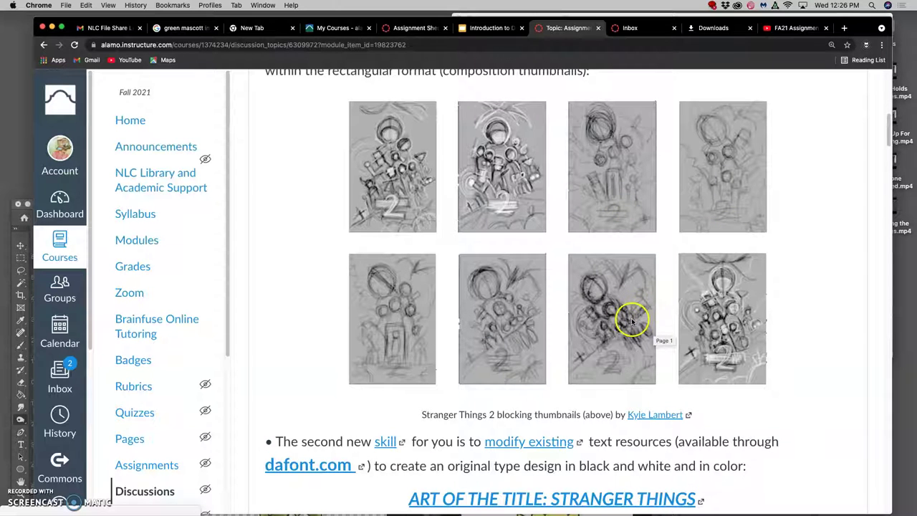
pyautogui.scroll(-4, 647, 307)
pyautogui.scroll(-1, 632, 322)
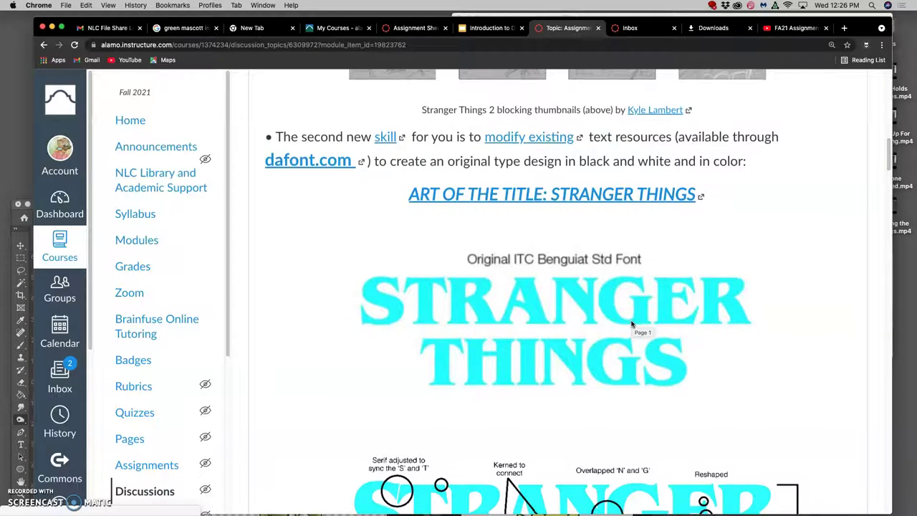
pyautogui.scroll(-10, 632, 324)
pyautogui.scroll(-5, 633, 324)
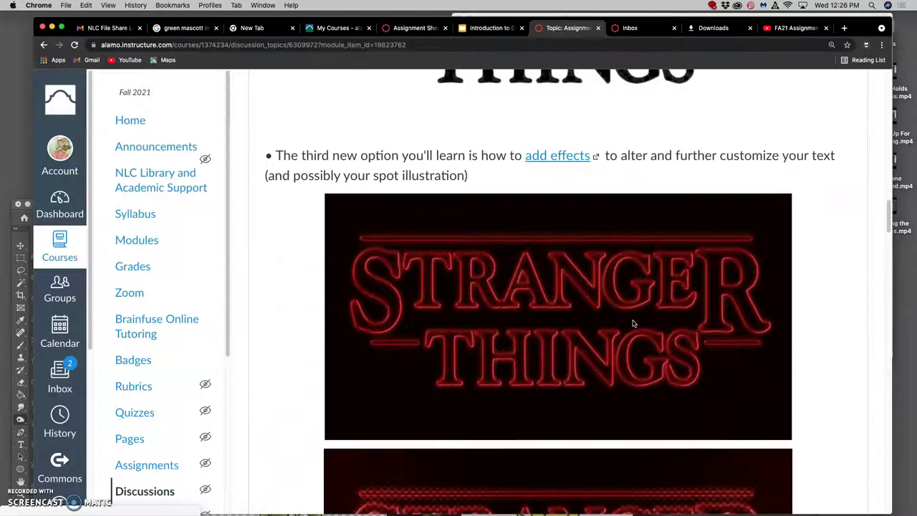
pyautogui.scroll(-4, 633, 324)
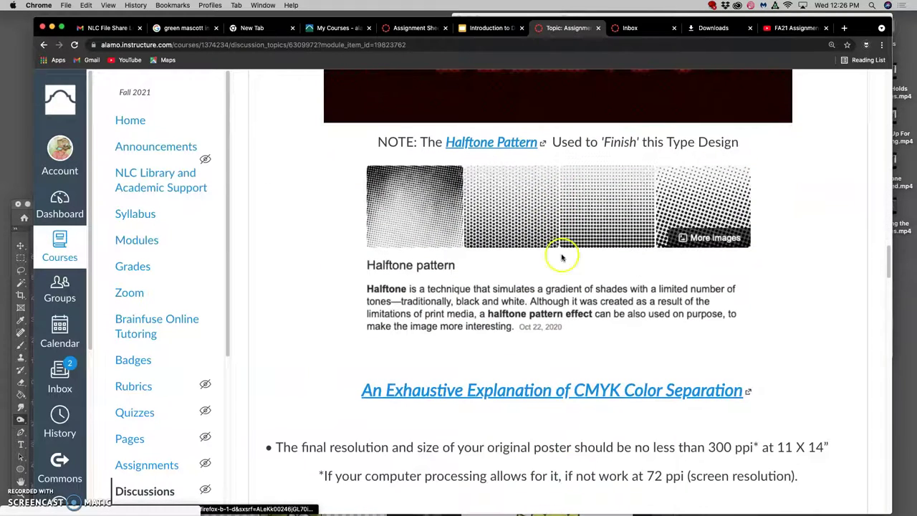
pyautogui.scroll(3, 559, 236)
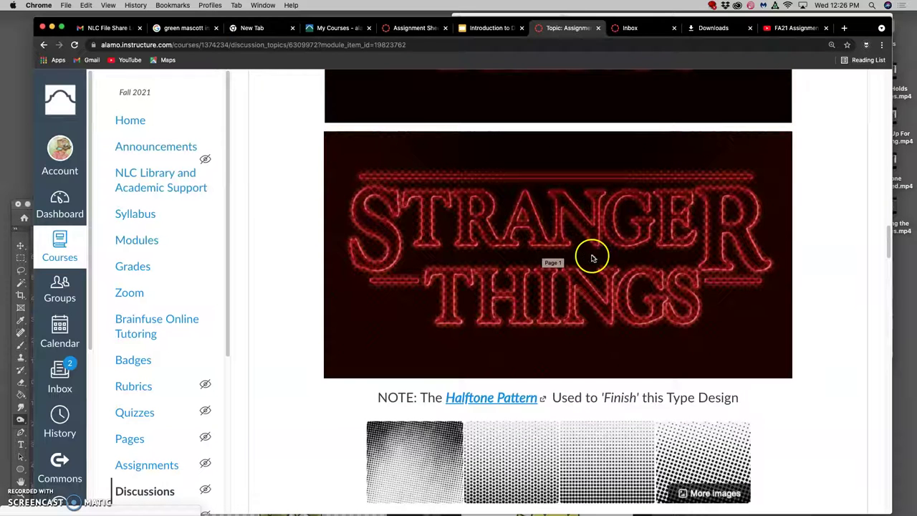
pyautogui.scroll(-5, 636, 249)
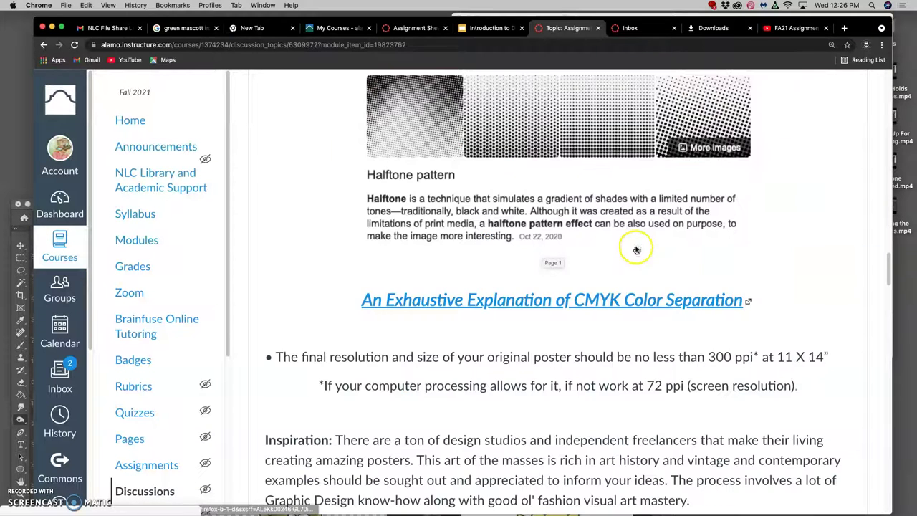
# Open An Exhaustive Explanation of CMYK Color Separation in a separate tab and return to the Assignment #6 discussion.
pyautogui.click(608, 301)
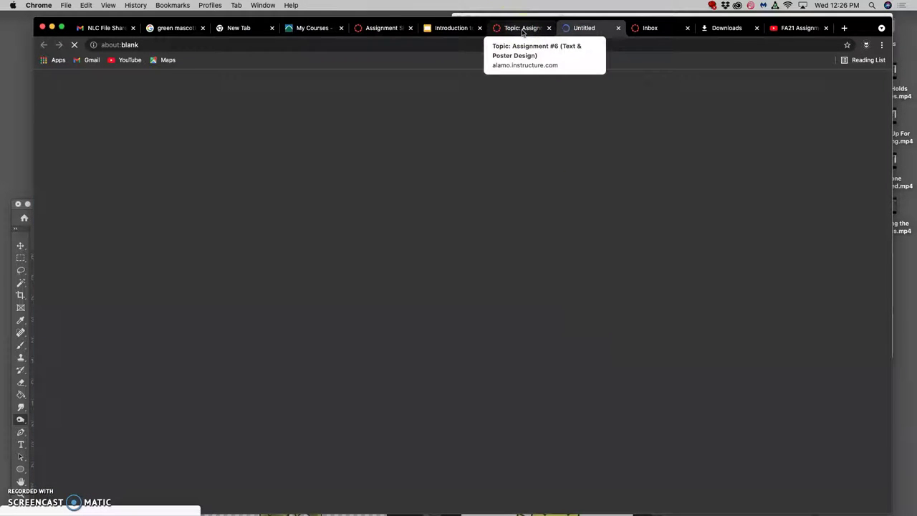
pyautogui.click(523, 31)
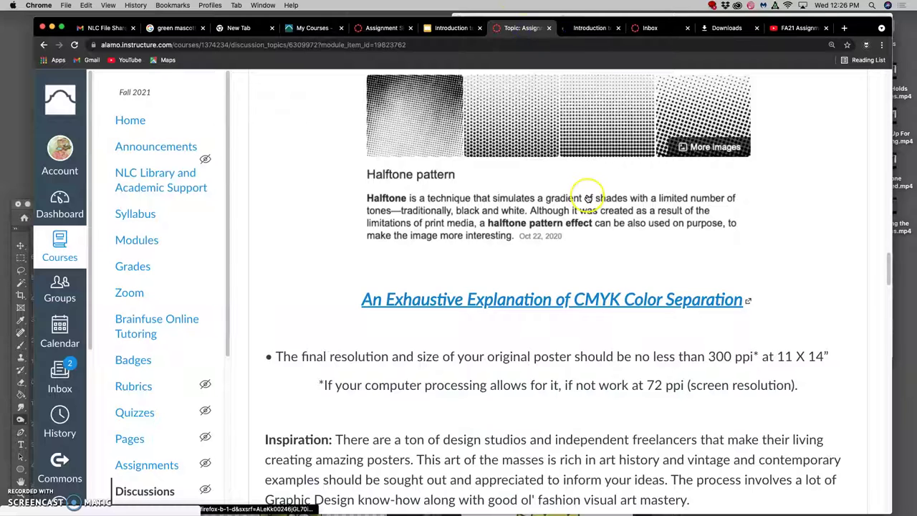
pyautogui.scroll(1, 588, 194)
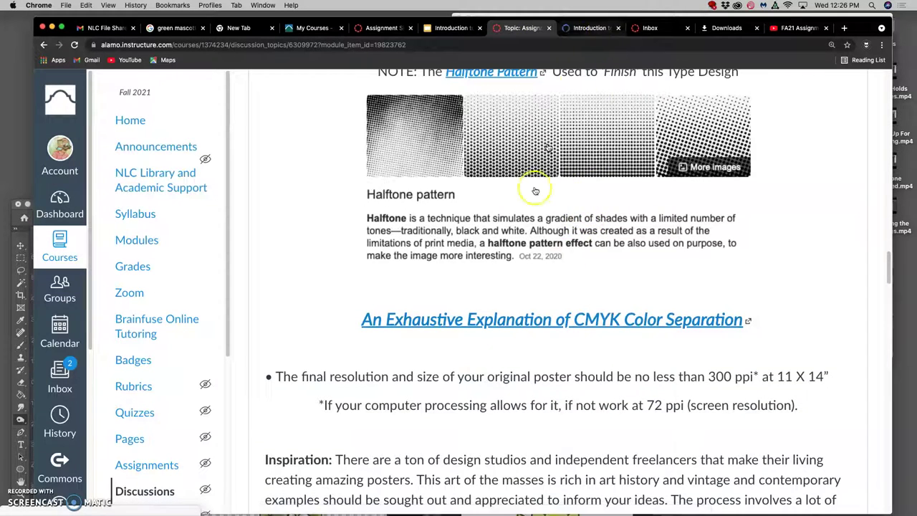
# Review the Inspiration section's poster process images, Guilty Party type design and professional poster examples.
pyautogui.scroll(-10, 523, 220)
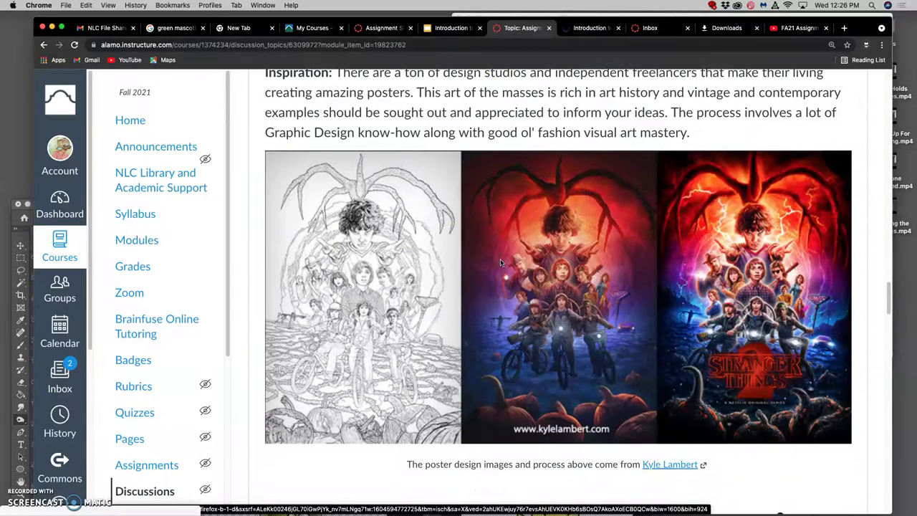
pyautogui.scroll(-10, 500, 258)
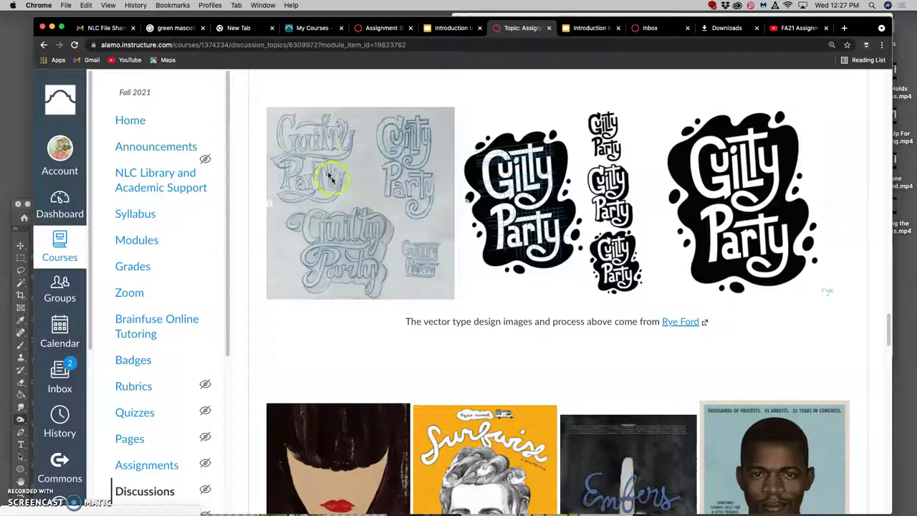
pyautogui.scroll(-5, 334, 184)
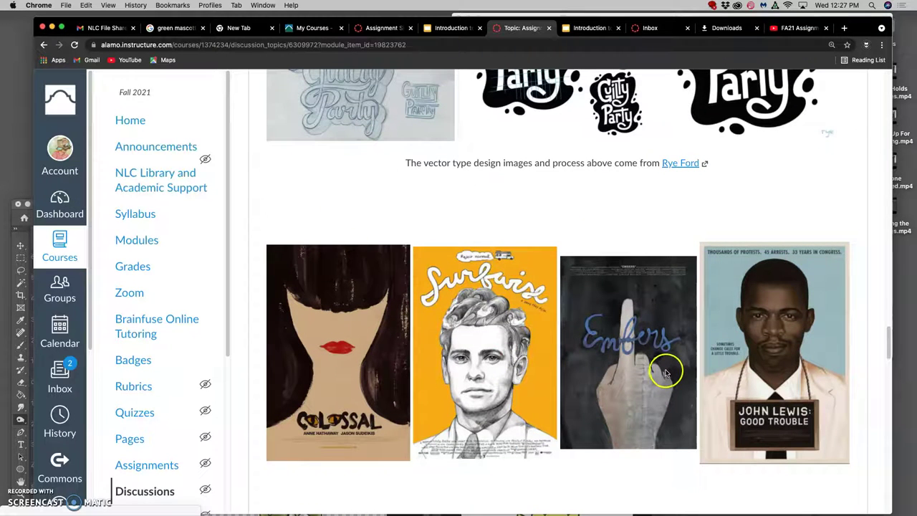
pyautogui.scroll(-1, 666, 369)
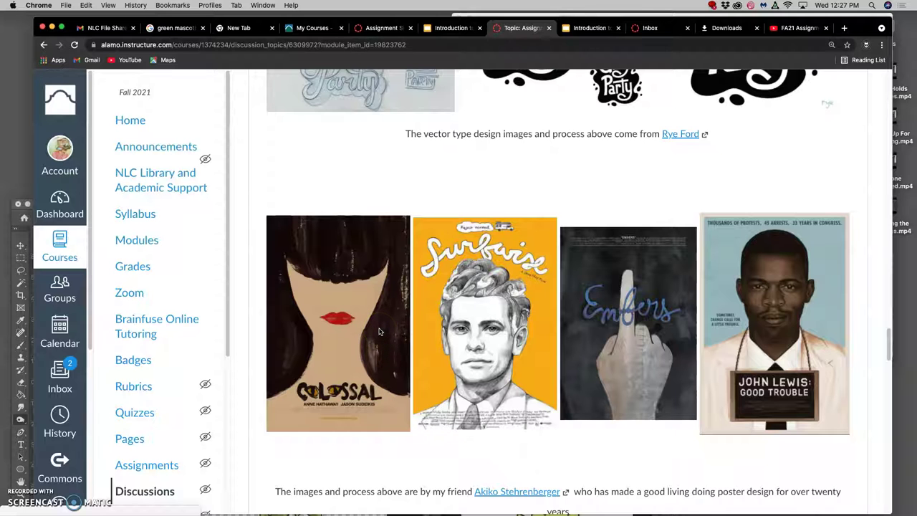
pyautogui.scroll(-5, 394, 332)
pyautogui.scroll(-2, 397, 333)
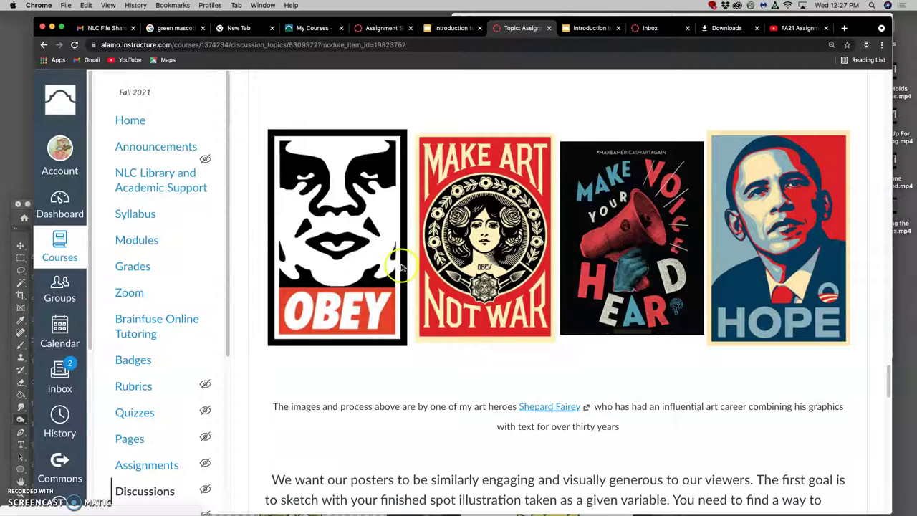
# Review the rest of the assignment, covering the grading table, past student example, demonstration video link and directions for submitting work.
pyautogui.scroll(-1, 672, 331)
pyautogui.scroll(-10, 672, 331)
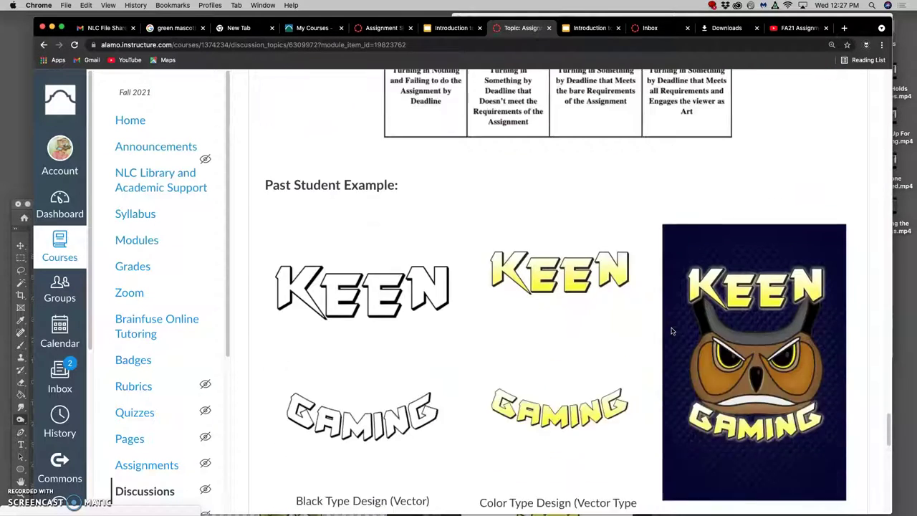
pyautogui.scroll(-1, 660, 330)
pyautogui.scroll(-5, 639, 365)
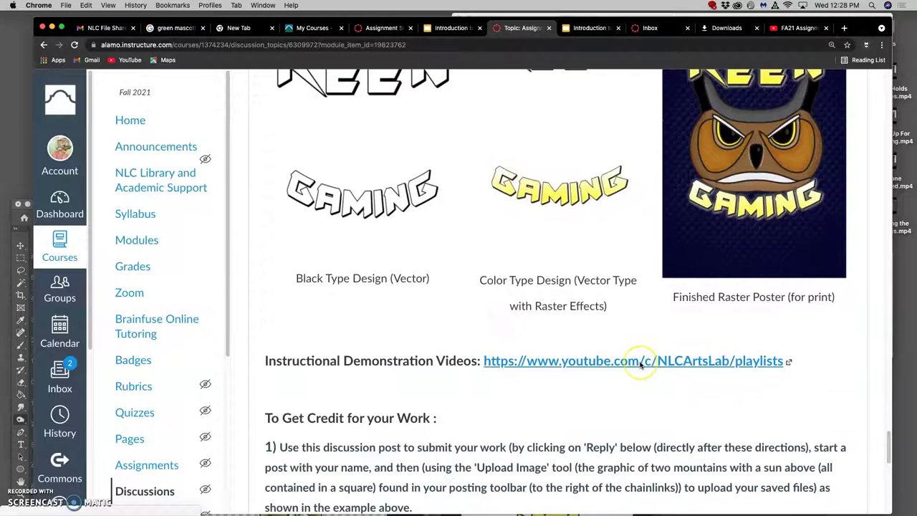
pyautogui.scroll(-6, 640, 365)
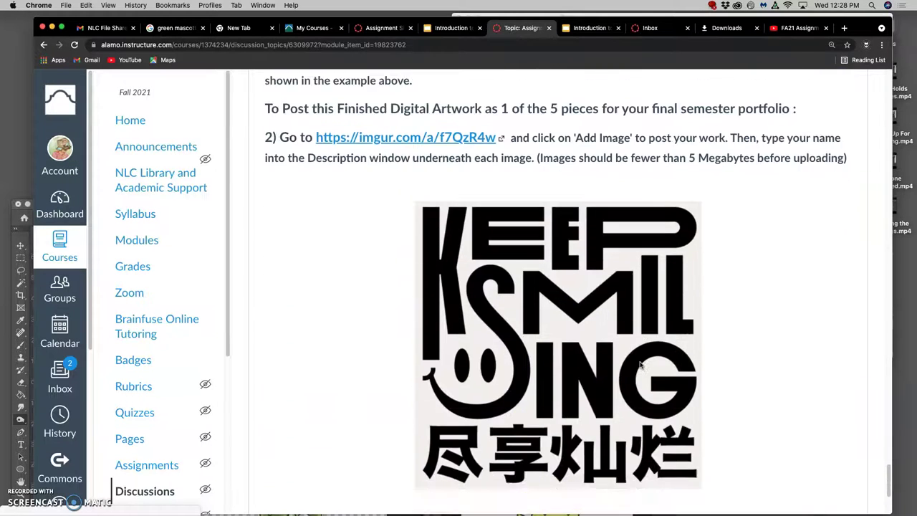
pyautogui.scroll(-3, 640, 365)
pyautogui.scroll(1, 645, 359)
pyautogui.click(674, 294)
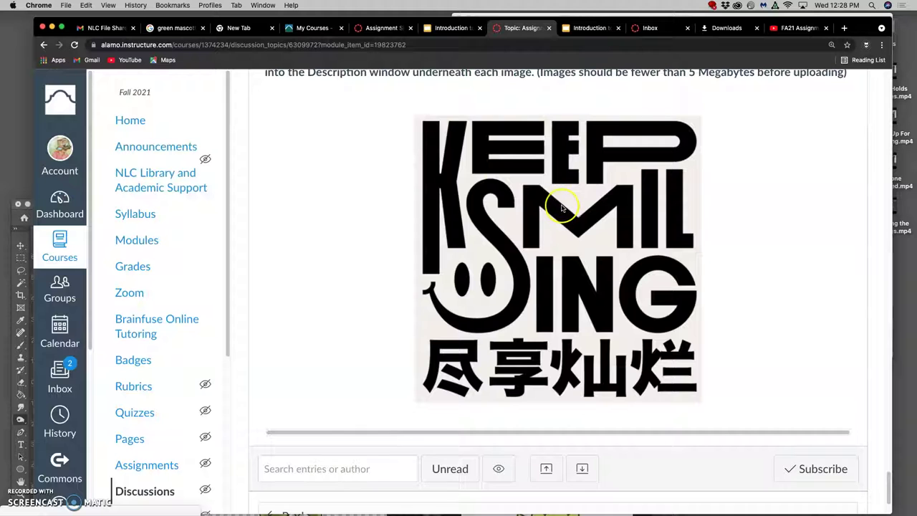
# Start a reply to the Assignment #6 discussion with the instructor's name, "(Instructor Example)" and the line "Type Blocking Sketch".
pyautogui.scroll(8, 544, 212)
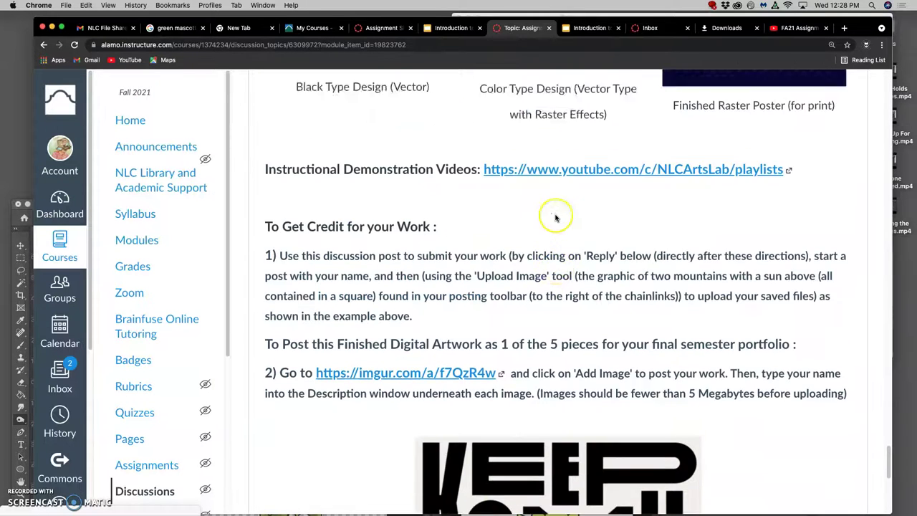
pyautogui.scroll(4, 555, 216)
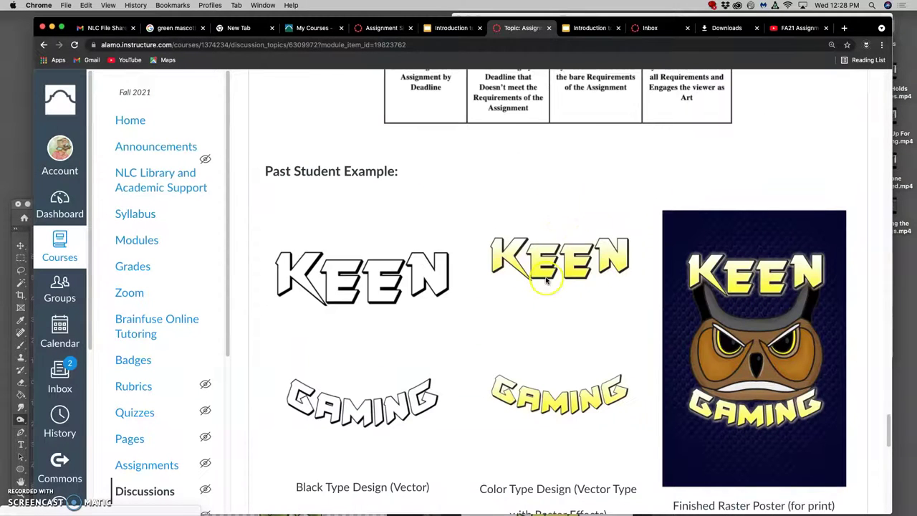
pyautogui.scroll(-2, 544, 274)
pyautogui.scroll(-10, 545, 273)
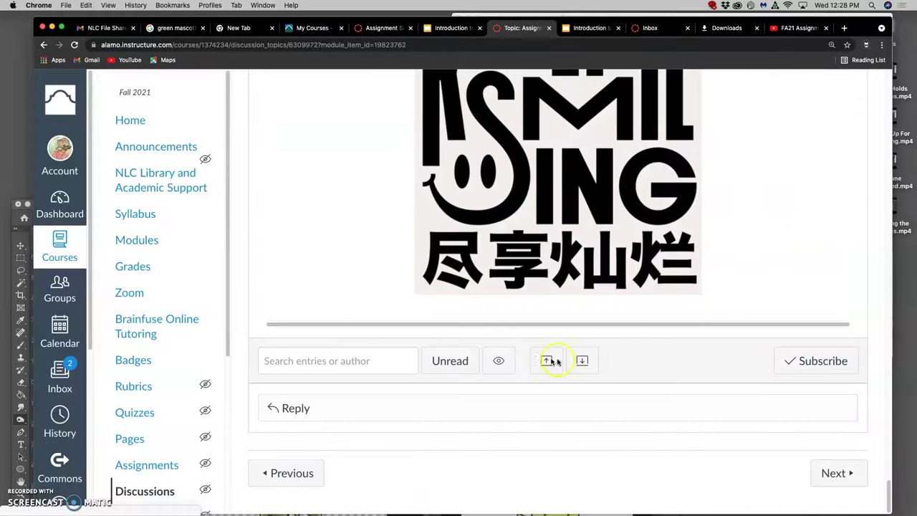
pyautogui.click(380, 407)
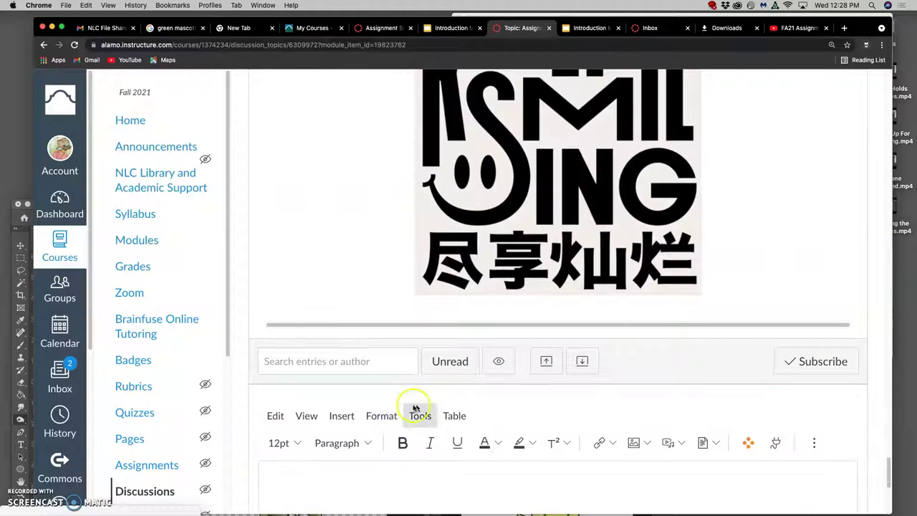
pyautogui.click(397, 385)
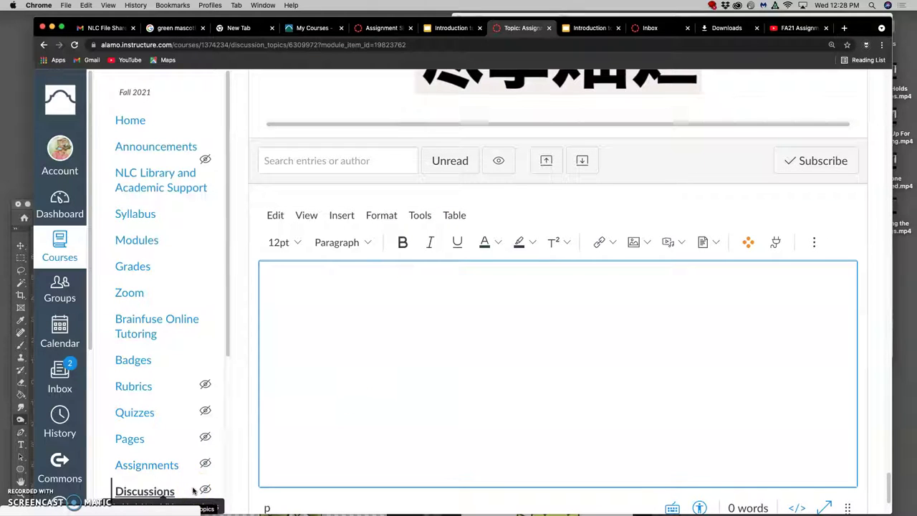
pyautogui.write('Karl Frey (Instructor Example)')
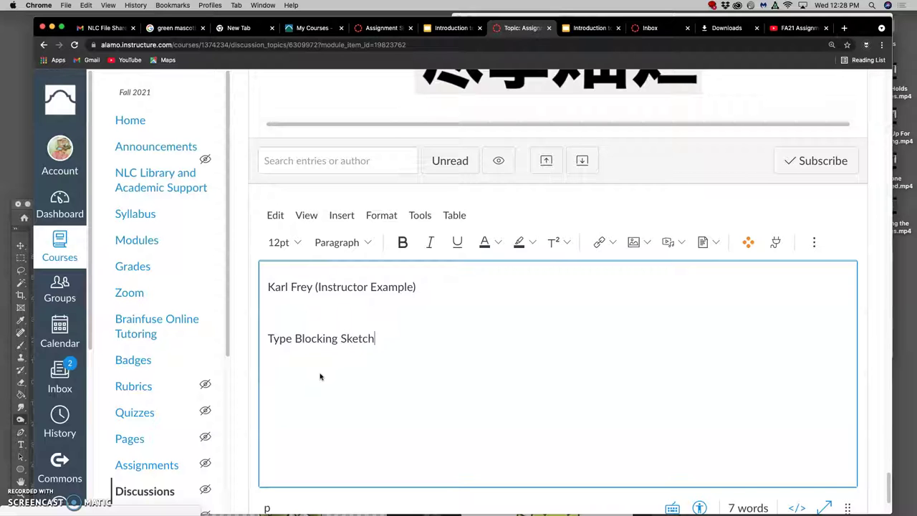
pyautogui.click(318, 349)
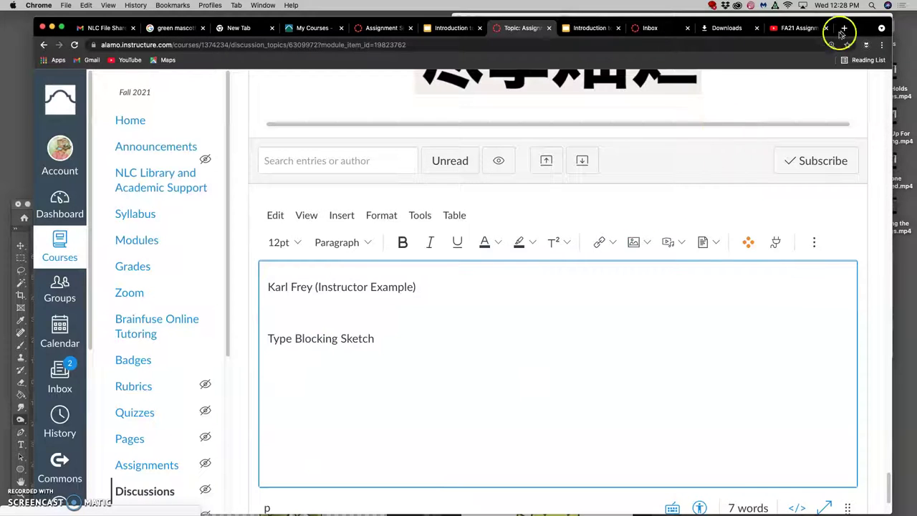
# Switch to Finder and open the "6. Assign #6 Text Design and Poster Layout" folder.
pyautogui.moveTo(883, 26); pyautogui.dragTo(796, 27)
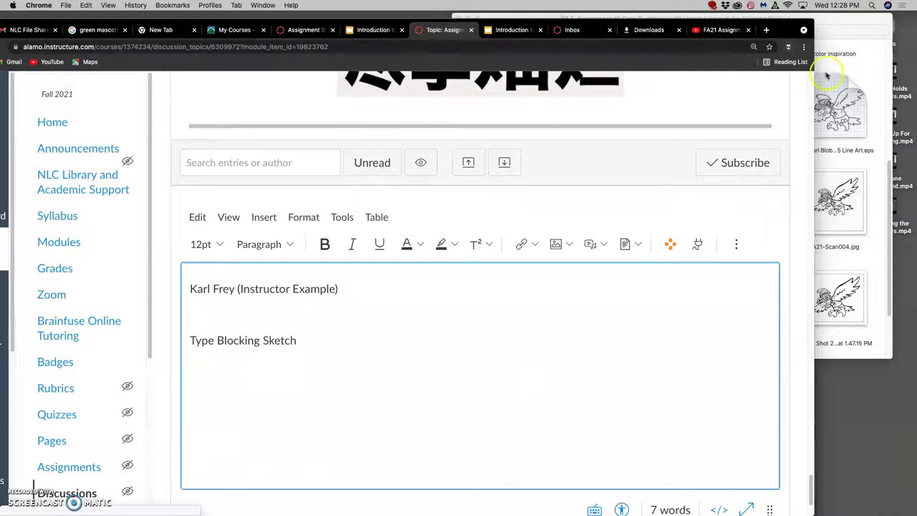
pyautogui.click(875, 79)
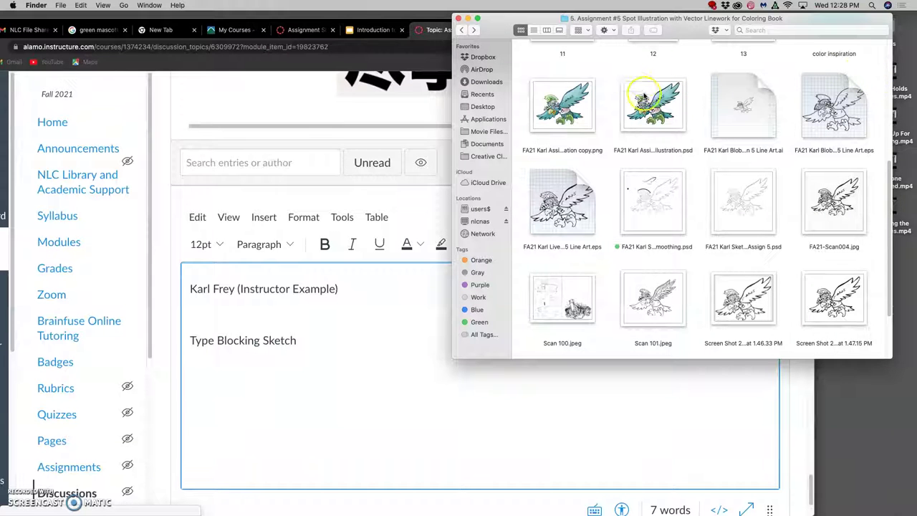
pyautogui.scroll(2, 645, 97)
pyautogui.scroll(4, 671, 104)
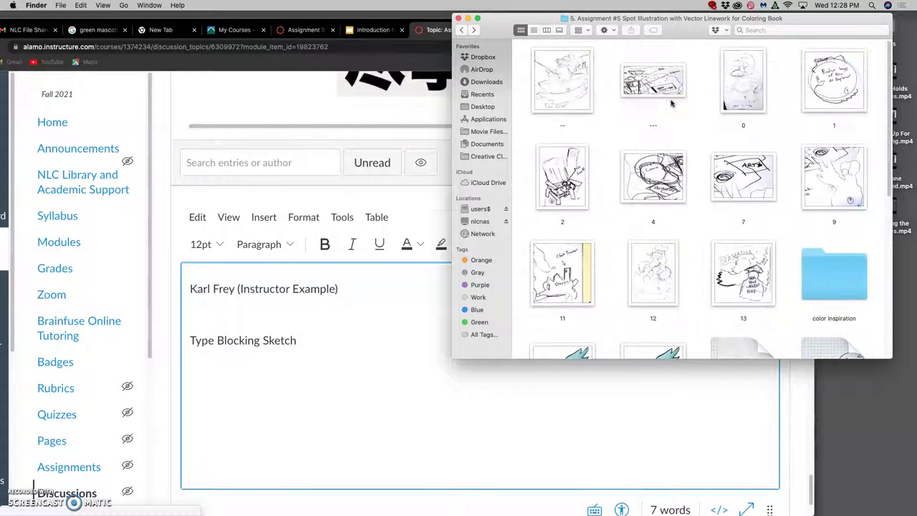
pyautogui.click(463, 30)
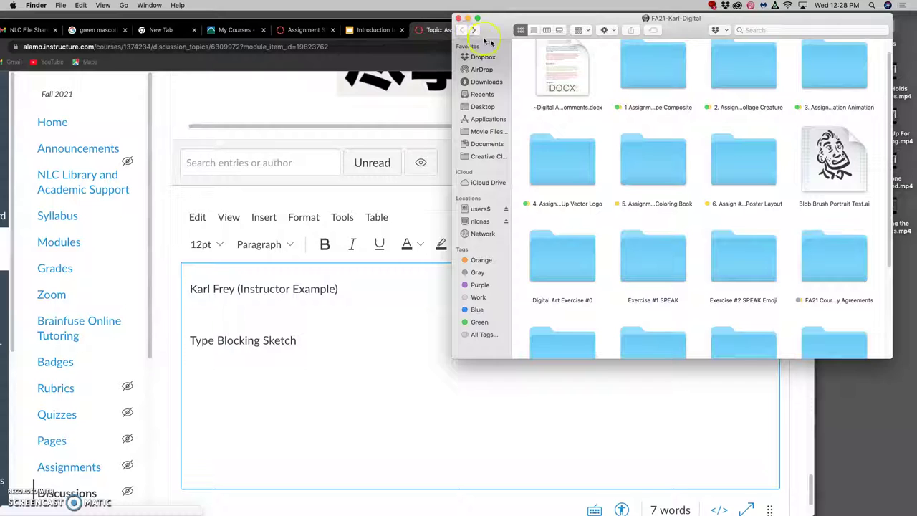
pyautogui.click(746, 164)
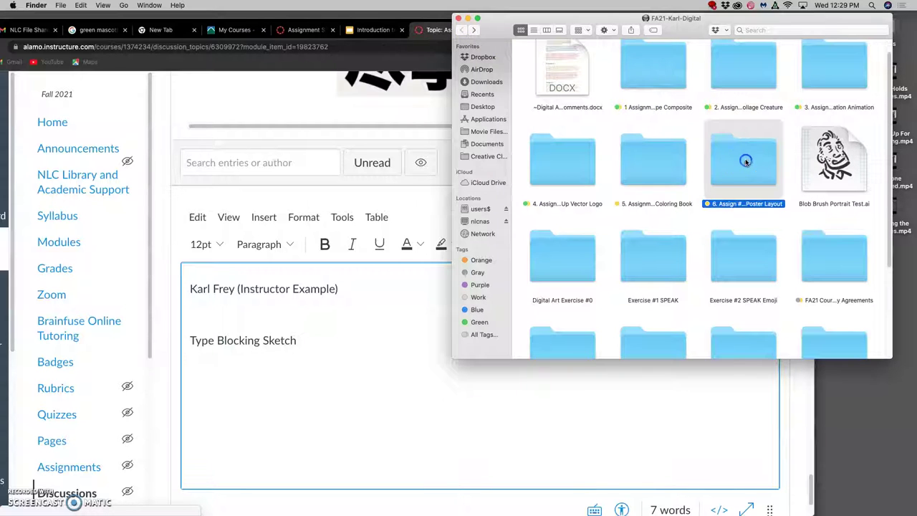
pyautogui.doubleClick(746, 164)
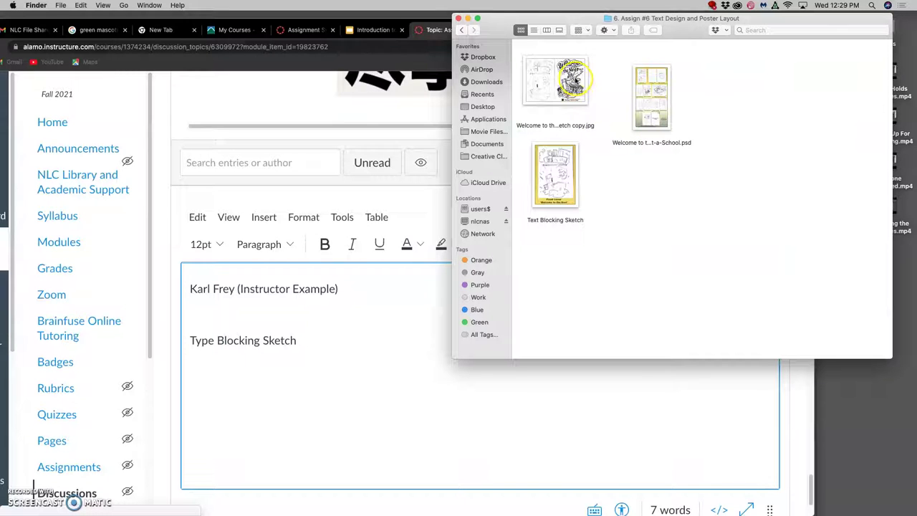
# Open "Welcome to the Nest Cover Sketch copy.jpg" in Preview and take a screenshot of the upper part of the rough blocking sketch.
pyautogui.click(543, 83)
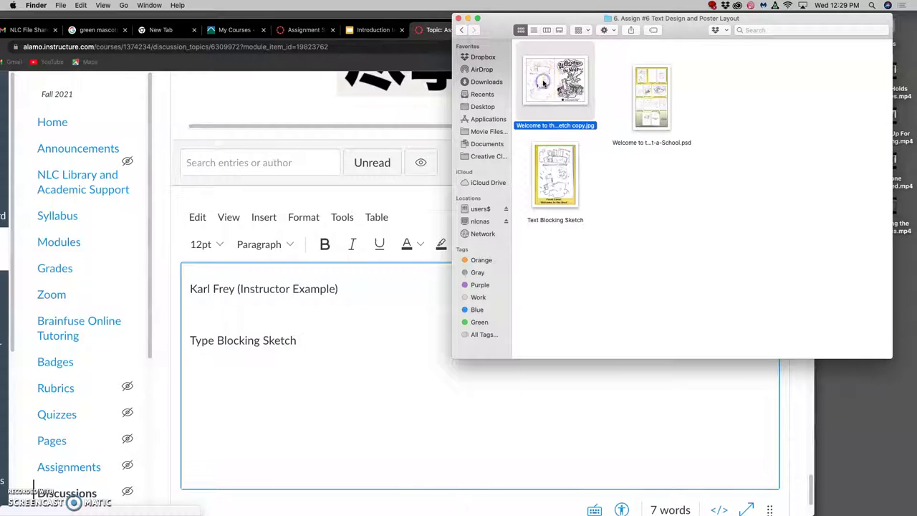
pyautogui.doubleClick(543, 83)
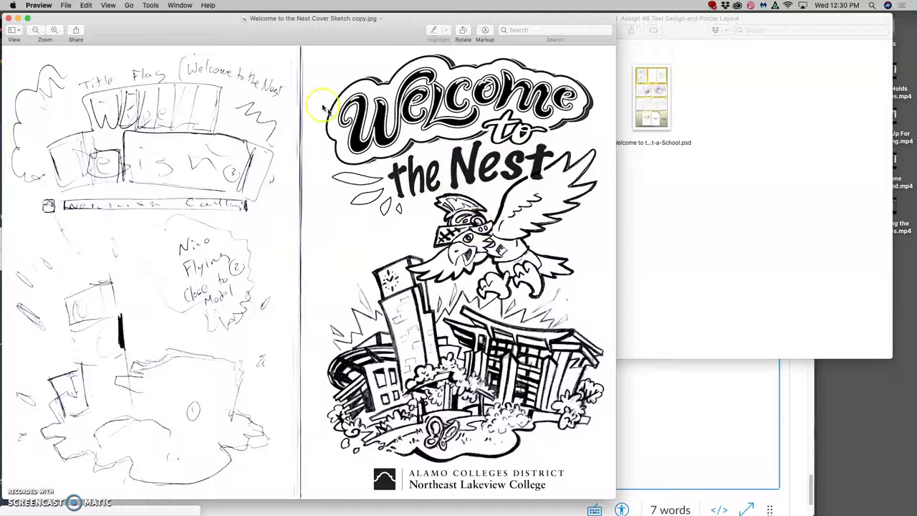
pyautogui.moveTo(242, 24); pyautogui.dragTo(440, 57)
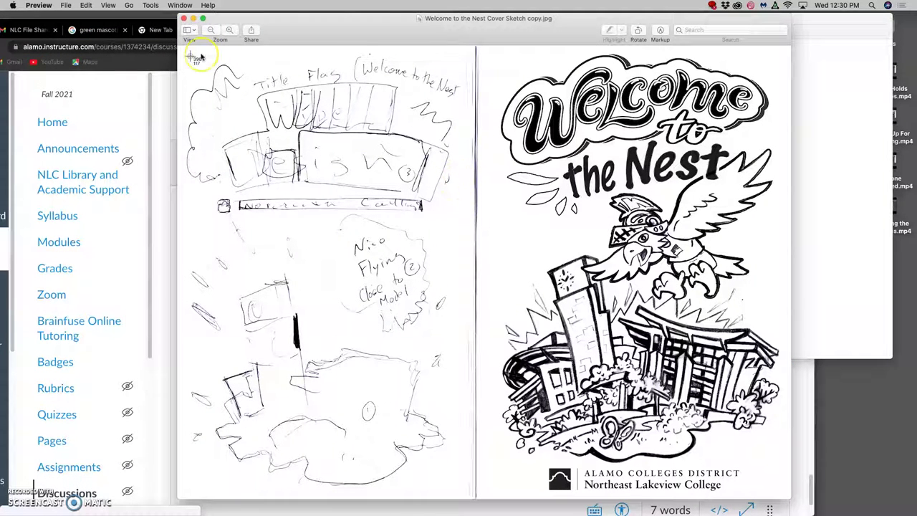
pyautogui.moveTo(180, 50)
pyautogui.mouseDown()
pyautogui.moveTo(284, 131)
pyautogui.moveTo(435, 221)
pyautogui.moveTo(470, 354)
pyautogui.mouseUp()
pyautogui.click(469, 354)
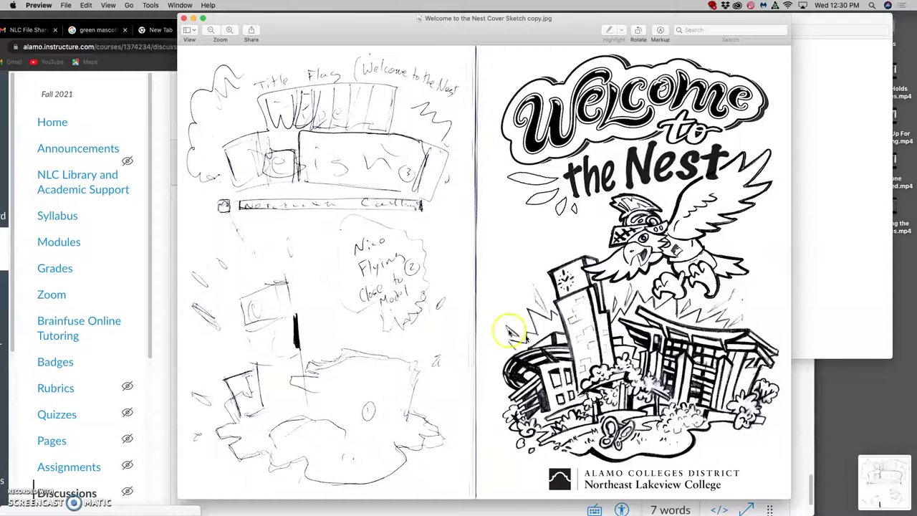
# Return to the discussion reply in Chrome and insert the new blocking sketch screenshot from the desktop under "Type Blocking Sketch".
pyautogui.click(153, 151)
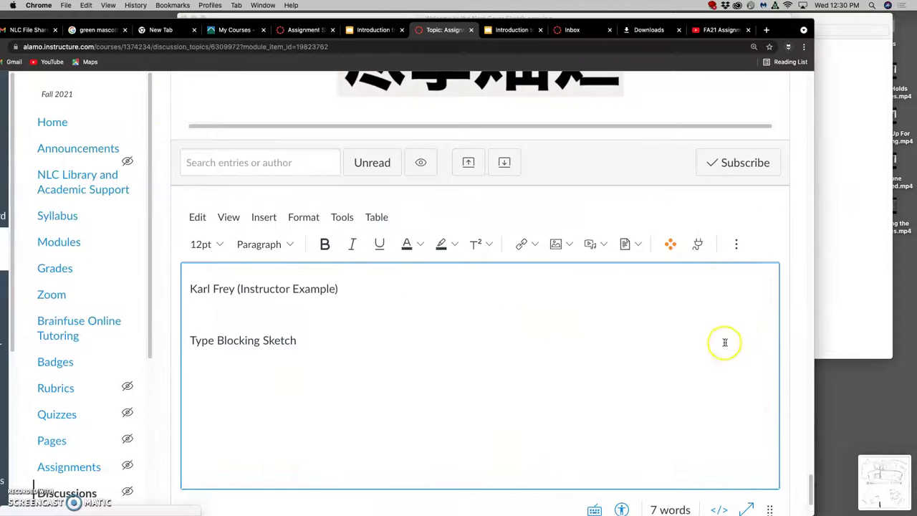
pyautogui.click(556, 244)
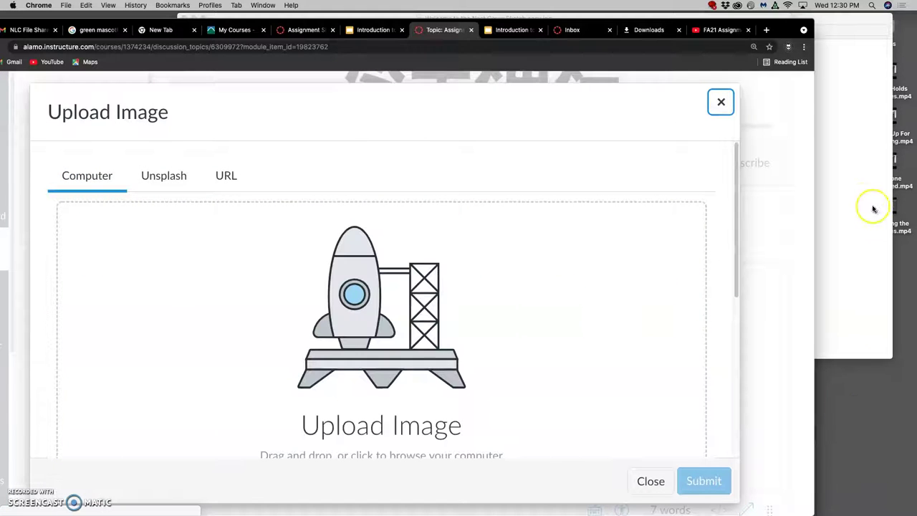
pyautogui.moveTo(827, 19); pyautogui.dragTo(846, 242)
pyautogui.click(841, 214)
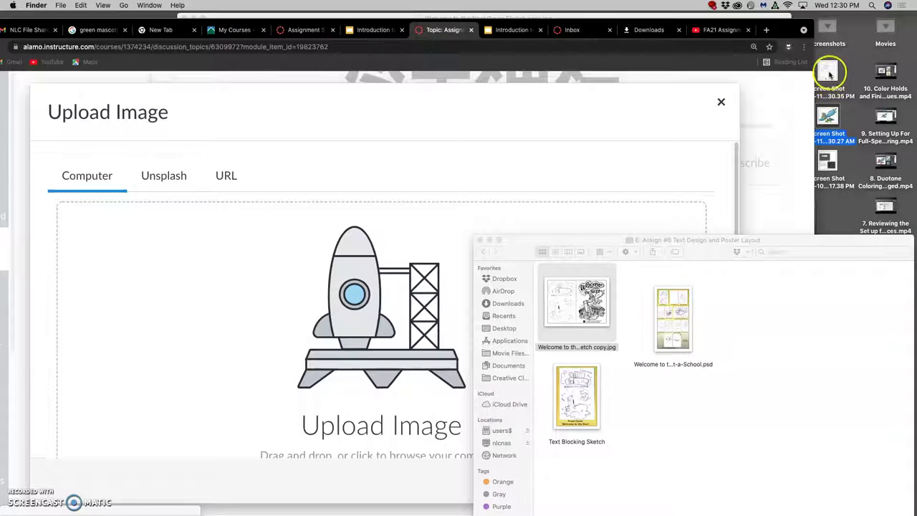
pyautogui.moveTo(828, 72); pyautogui.dragTo(389, 308)
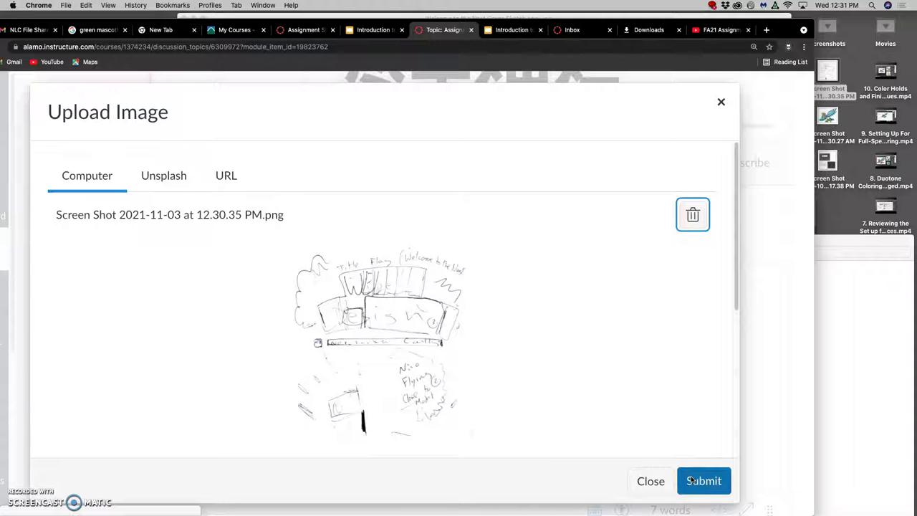
pyautogui.click(692, 480)
pyautogui.click(669, 405)
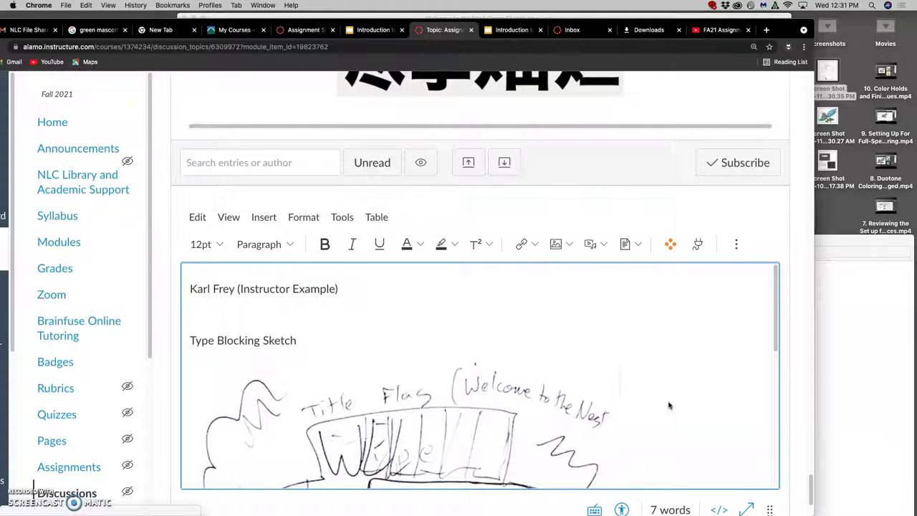
# Shrink the inserted blocking sketch image in the reply to a small thumbnail.
pyautogui.click(663, 394)
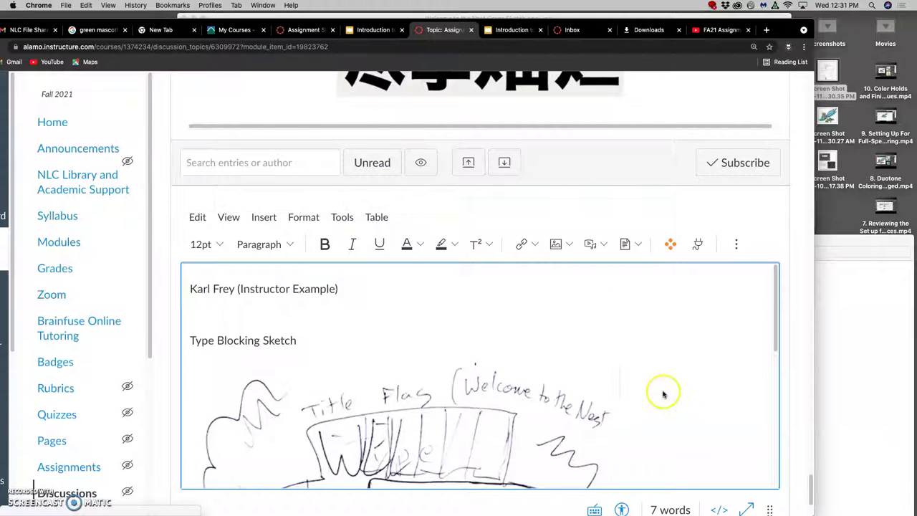
pyautogui.click(588, 397)
pyautogui.moveTo(626, 356)
pyautogui.mouseDown()
pyautogui.moveTo(586, 374)
pyautogui.moveTo(411, 407)
pyautogui.mouseUp()
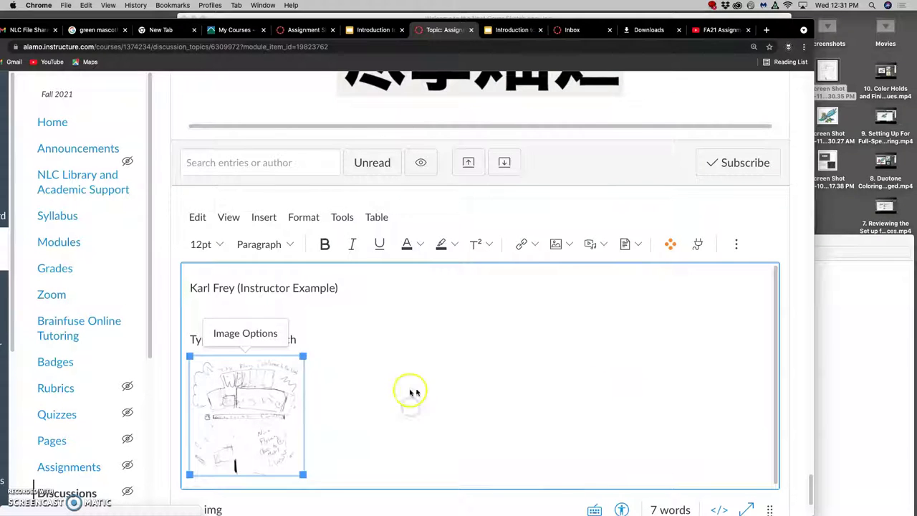
pyautogui.click(389, 395)
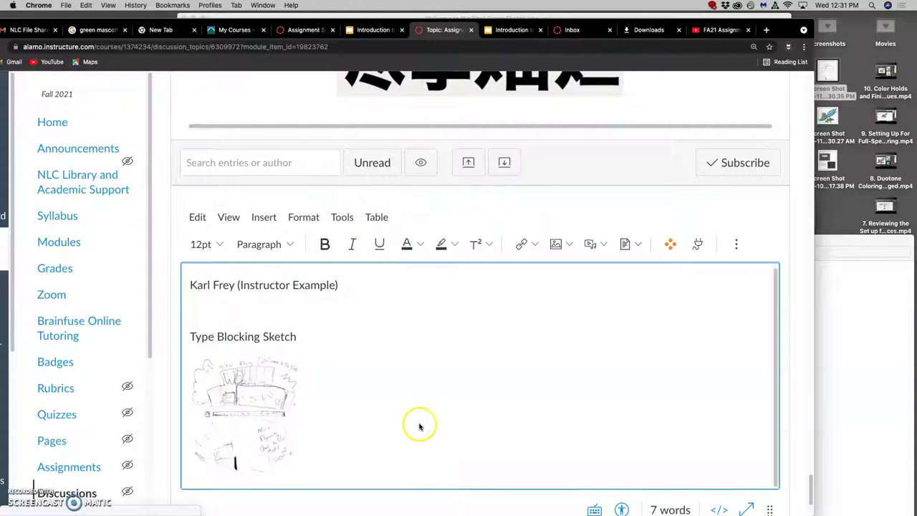
# Add the caption "Refined Blocking Sketch (which I will then turn into a Vector type file)" on a new line below the sketch image.
pyautogui.scroll(-3, 416, 430)
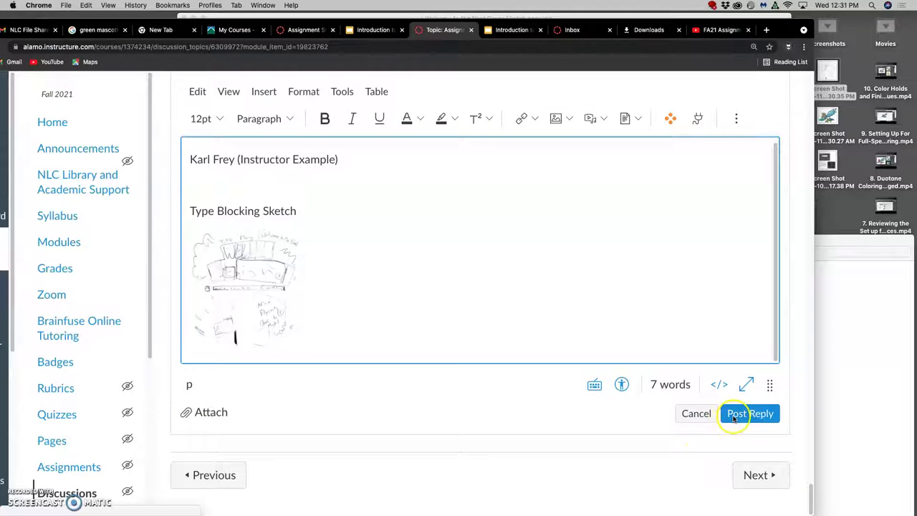
pyautogui.click(296, 276)
pyautogui.press('Return')
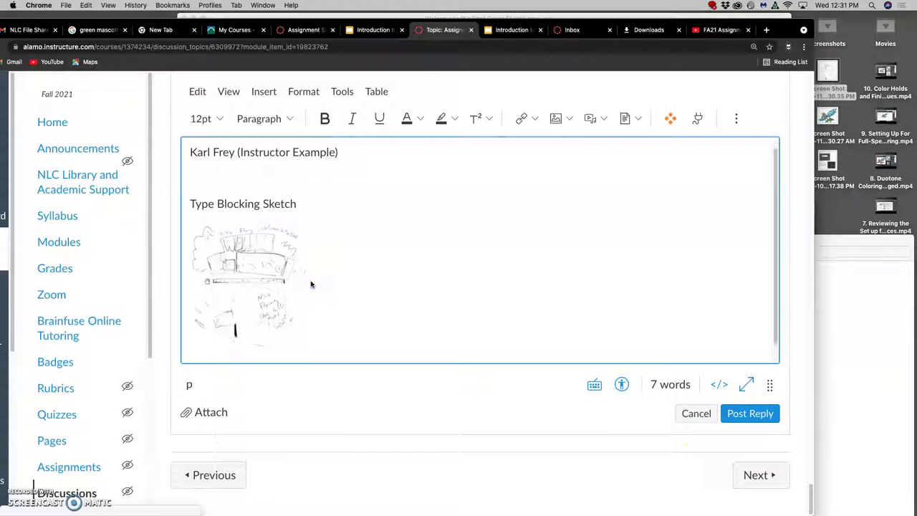
pyautogui.press('Return')
pyautogui.write('R')
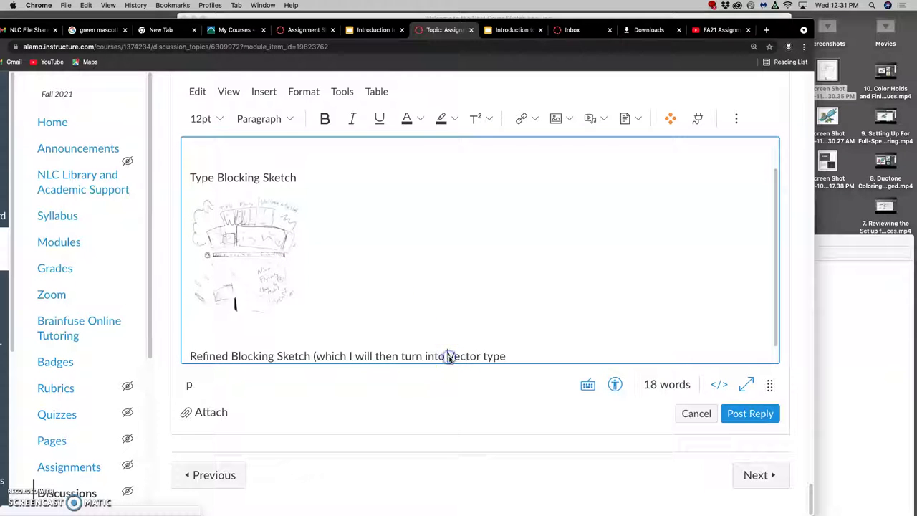
pyautogui.click(447, 356)
pyautogui.write('a')
pyautogui.click(546, 356)
pyautogui.write('file)')
pyautogui.scroll(-1, 549, 352)
# Reopen the cover sketch from the Finder folder, take a screenshot of the refined "Welcome to the Nest" lettering and mascot, and close the image.
pyautogui.click(860, 328)
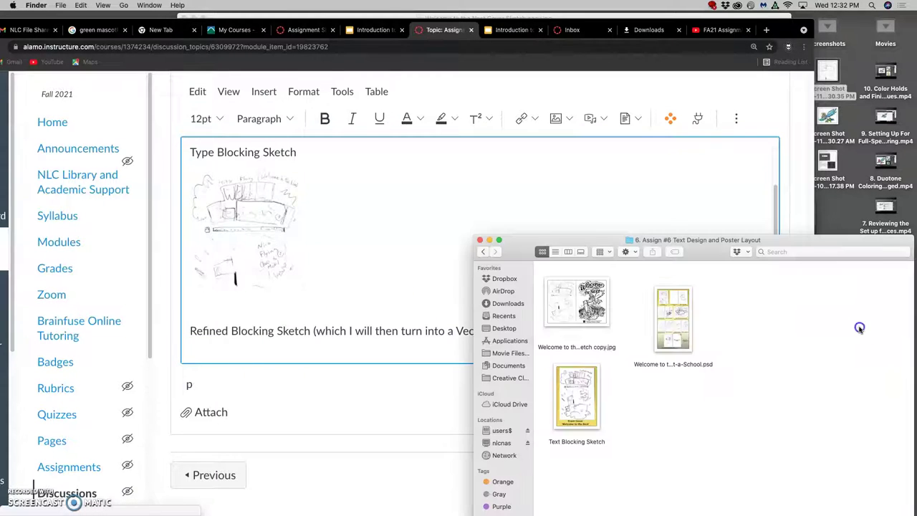
pyautogui.click(597, 309)
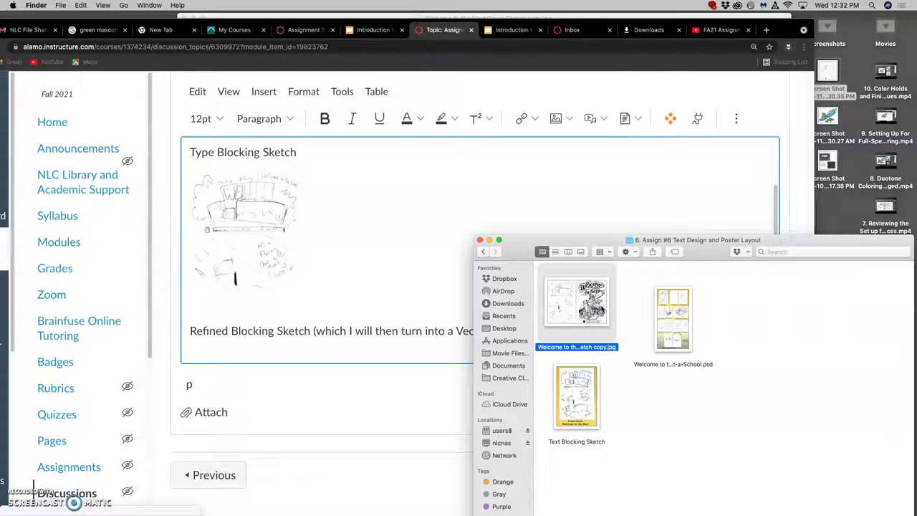
pyautogui.doubleClick(604, 308)
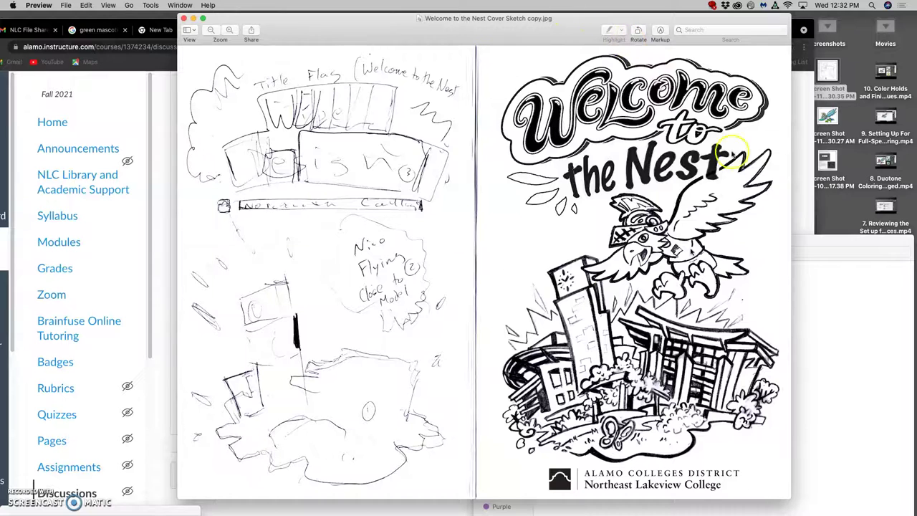
pyautogui.click(629, 177)
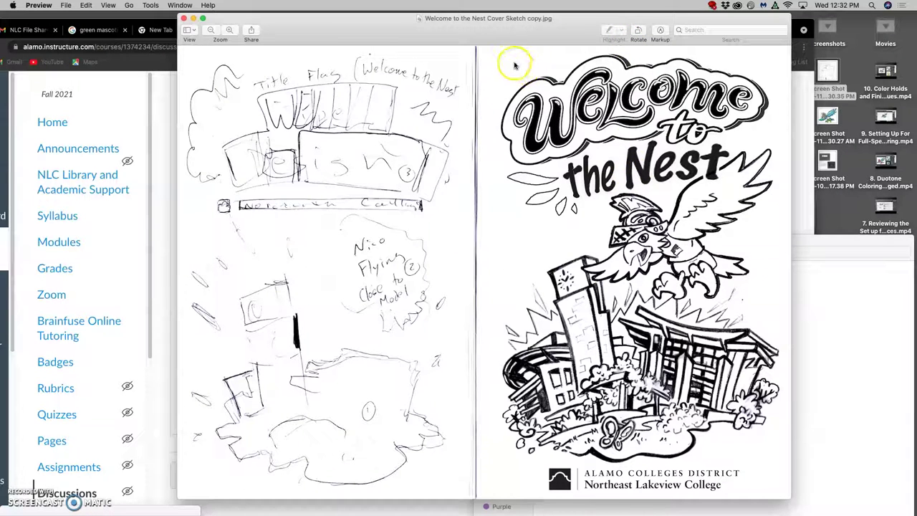
pyautogui.press('super+shift+4')
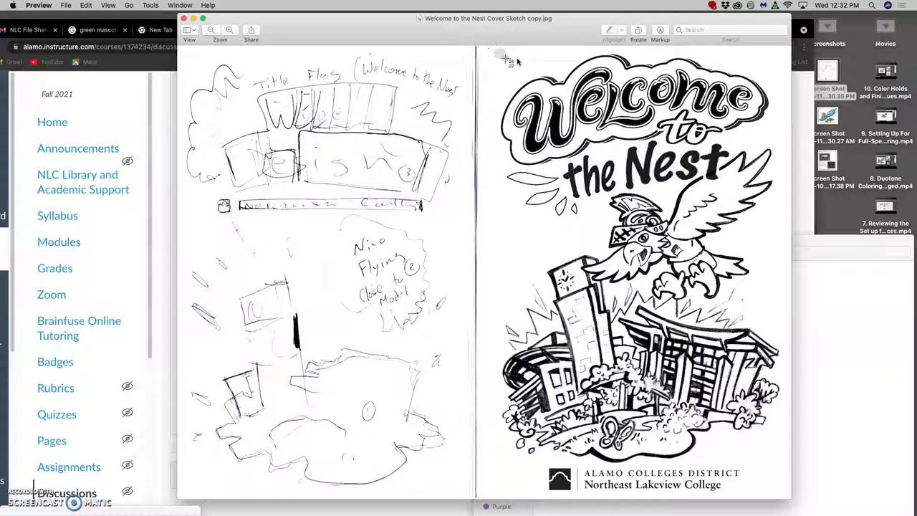
pyautogui.moveTo(534, 76); pyautogui.dragTo(784, 311)
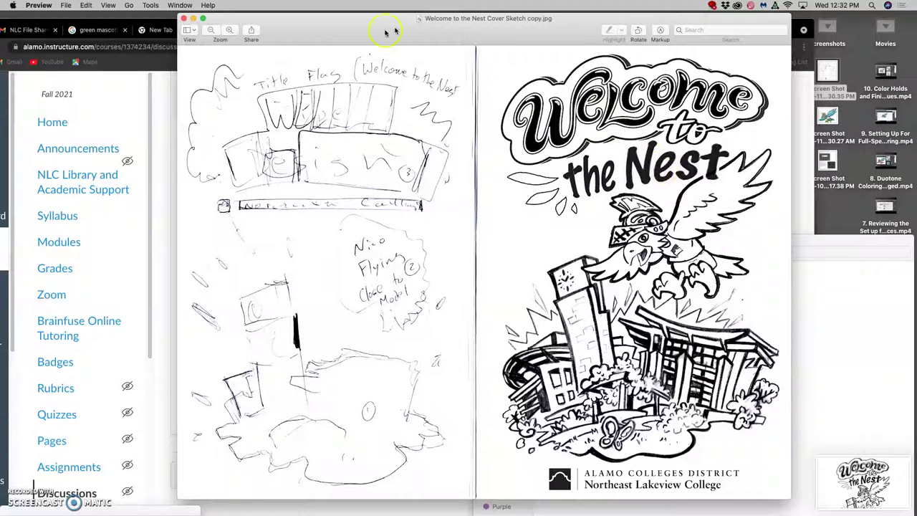
pyautogui.click(183, 18)
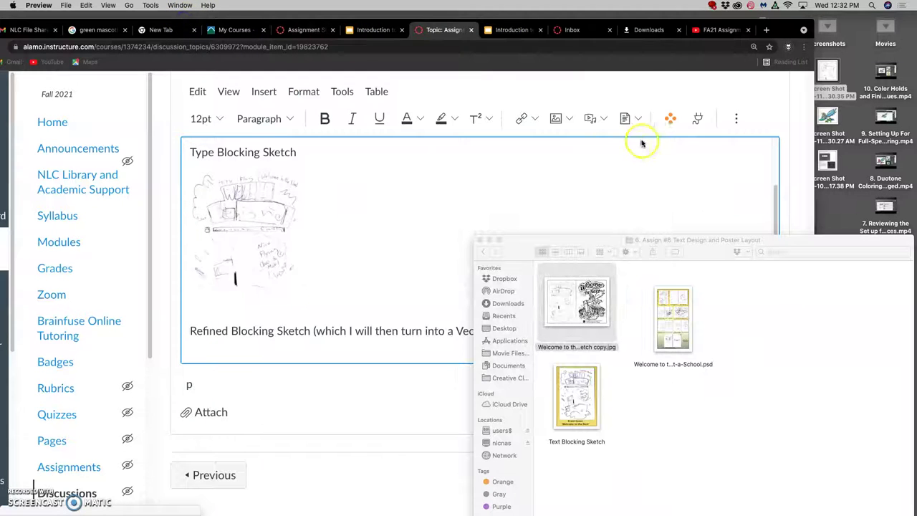
# Return to the discussion reply in Chrome and upload the newest desktop screenshot, the refined "Welcome to the Nest" sketch, as an image.
pyautogui.click(664, 170)
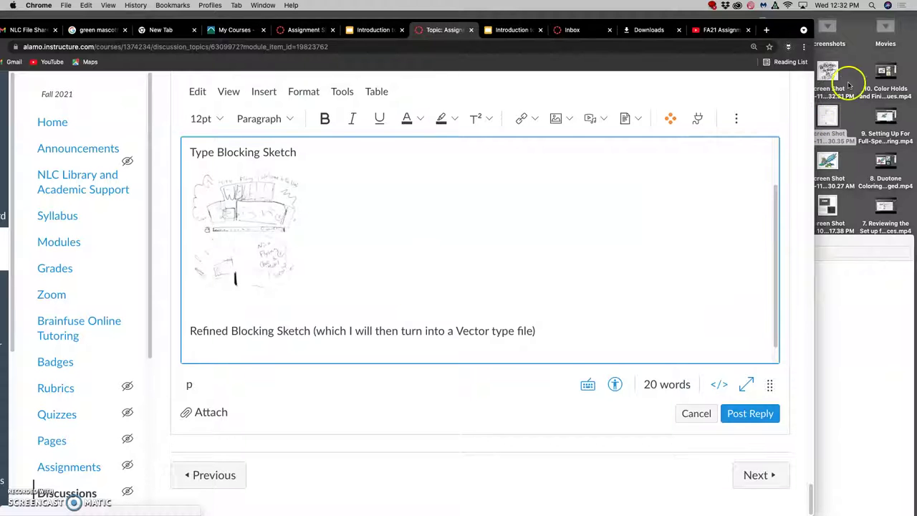
pyautogui.moveTo(828, 72)
pyautogui.mouseDown()
pyautogui.moveTo(649, 183)
pyautogui.moveTo(586, 209)
pyautogui.mouseUp()
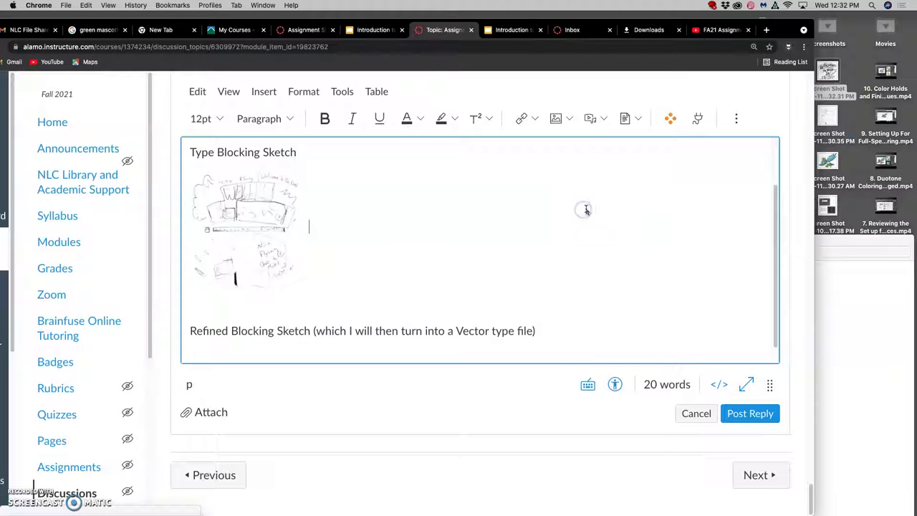
pyautogui.click(559, 118)
pyautogui.click(577, 146)
pyautogui.moveTo(827, 72); pyautogui.dragTo(430, 294)
pyautogui.click(684, 479)
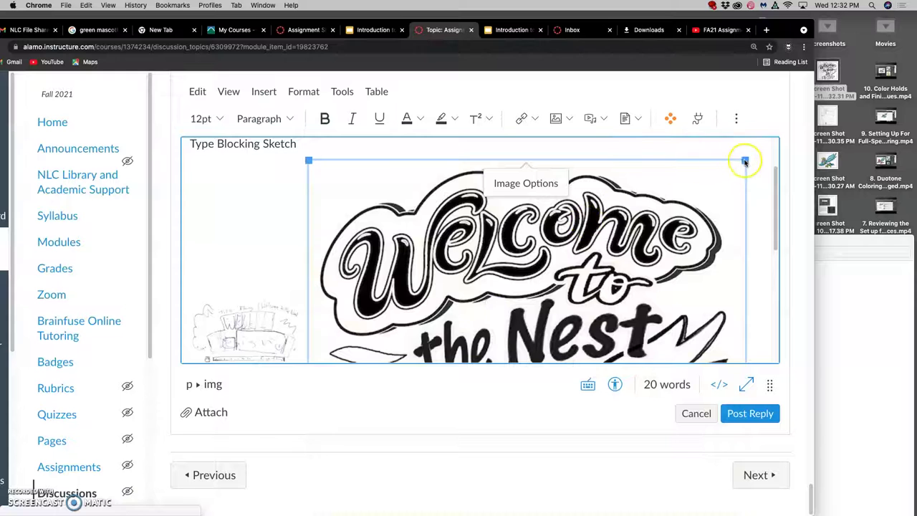
# Shrink the inserted "Welcome to the Nest" image to a small thumbnail and move it below the "Refined Blocking Sketch" caption.
pyautogui.moveTo(745, 160)
pyautogui.mouseDown()
pyautogui.moveTo(430, 337)
pyautogui.moveTo(438, 161)
pyautogui.mouseUp()
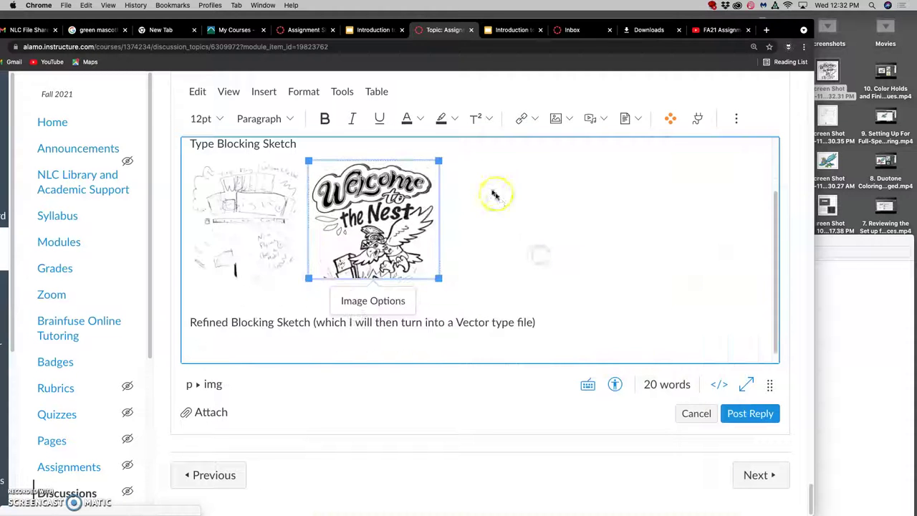
pyautogui.moveTo(392, 215)
pyautogui.mouseDown()
pyautogui.moveTo(351, 341)
pyautogui.moveTo(336, 348)
pyautogui.mouseUp()
# Post the reply and review both sketches in the published post.
pyautogui.click(753, 413)
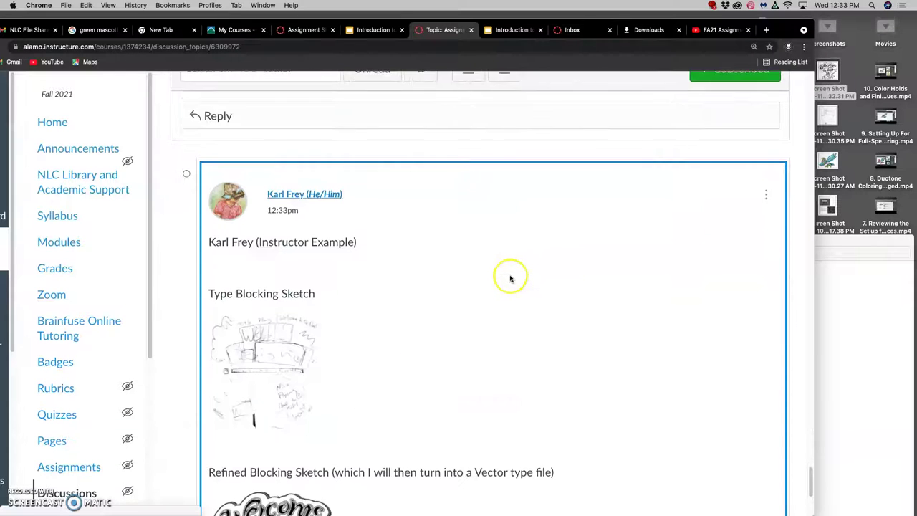
pyautogui.scroll(-2, 487, 272)
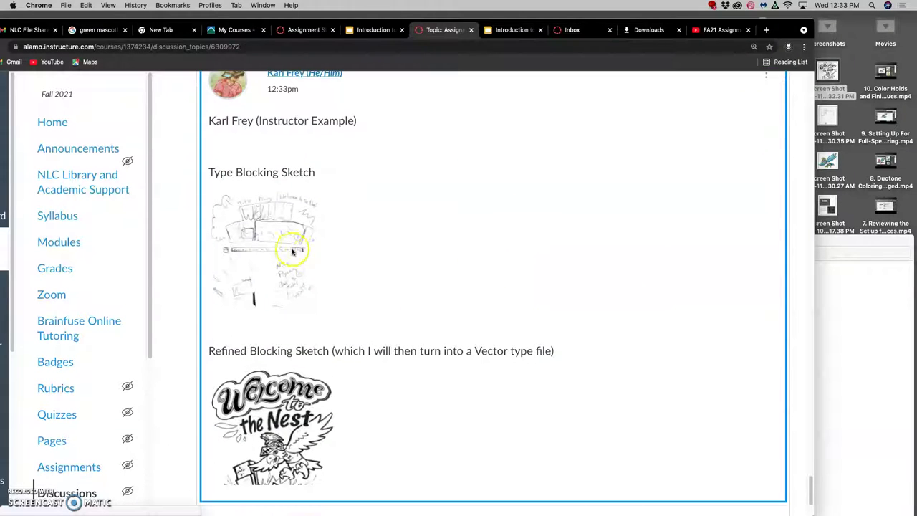
pyautogui.scroll(-2, 299, 316)
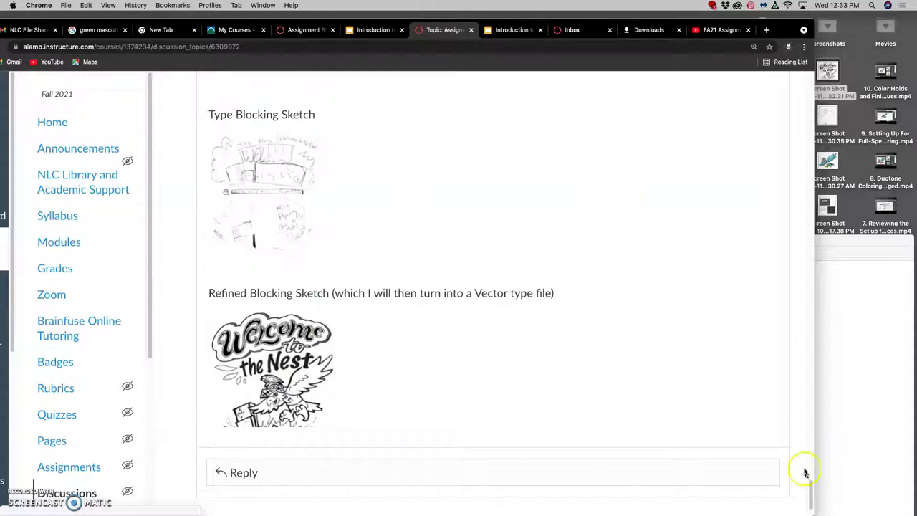
# Go back up to the assignment instructions and open the dafont.com link in a new tab.
pyautogui.moveTo(810, 490); pyautogui.dragTo(783, 134)
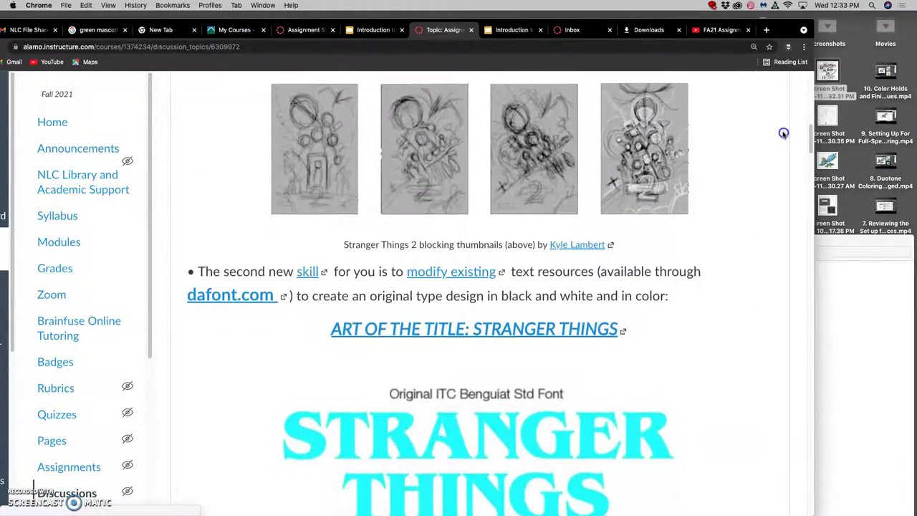
pyautogui.rightClick(224, 304)
pyautogui.click(240, 304)
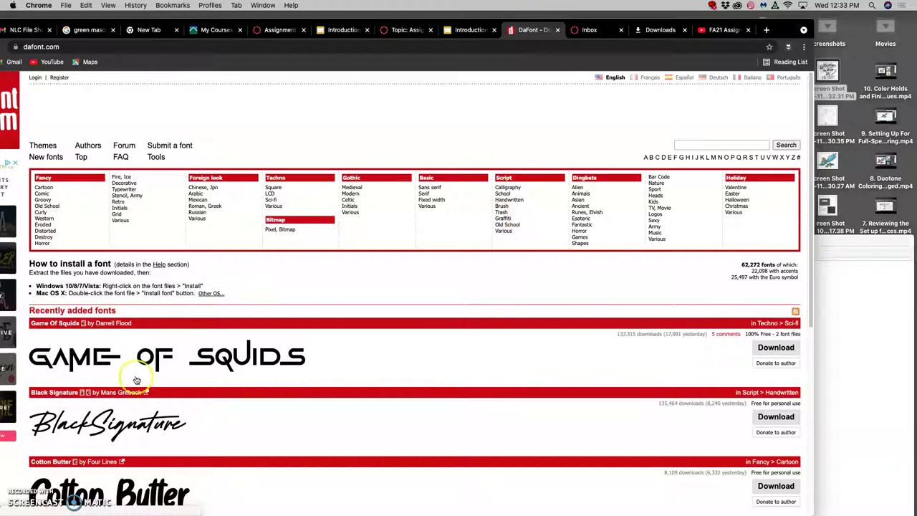
# Browse the font categories and recently added fonts on the dafont.com homepage, shifting the browser window so the whole page fits on screen.
pyautogui.scroll(-1, 215, 362)
pyautogui.scroll(-2, 179, 357)
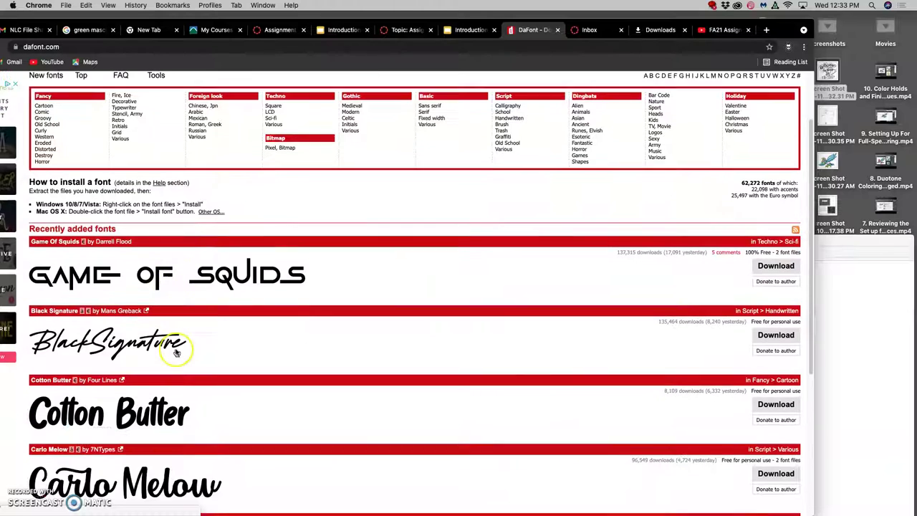
pyautogui.scroll(2, 176, 353)
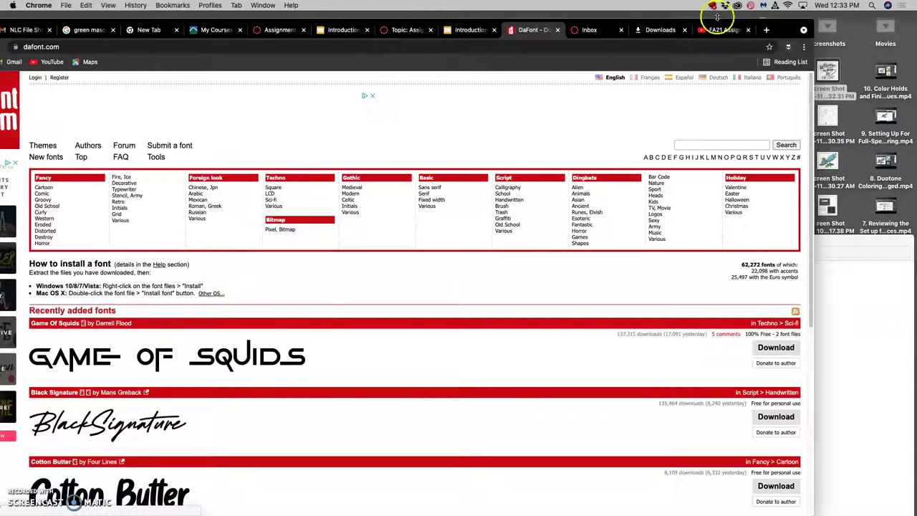
pyautogui.moveTo(789, 24); pyautogui.dragTo(844, 17)
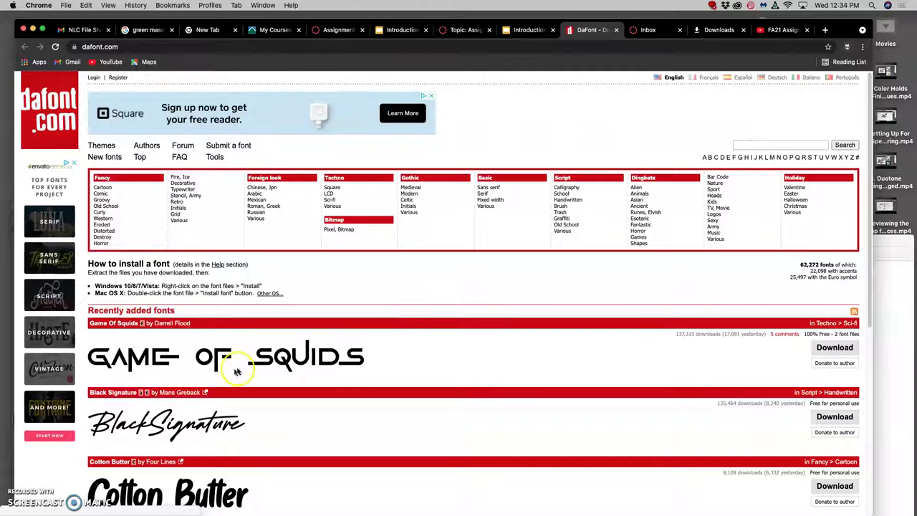
pyautogui.scroll(-1, 255, 360)
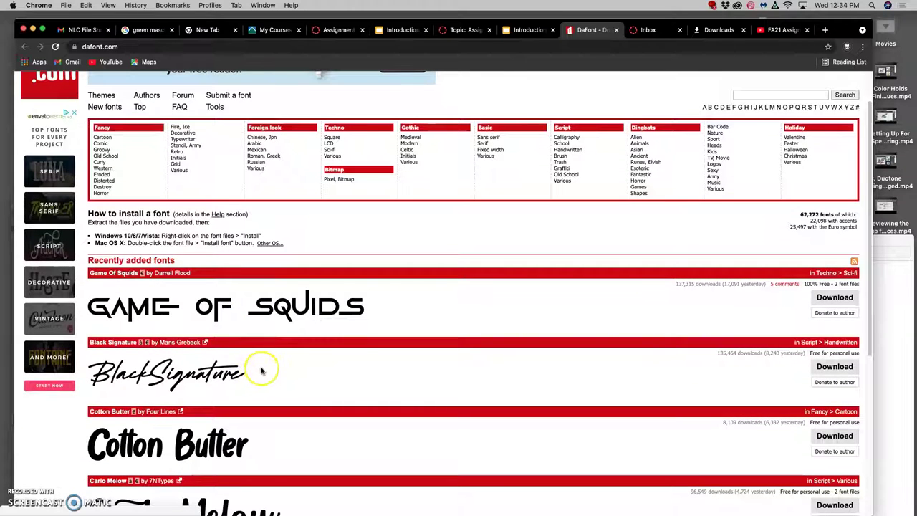
pyautogui.scroll(-2, 262, 371)
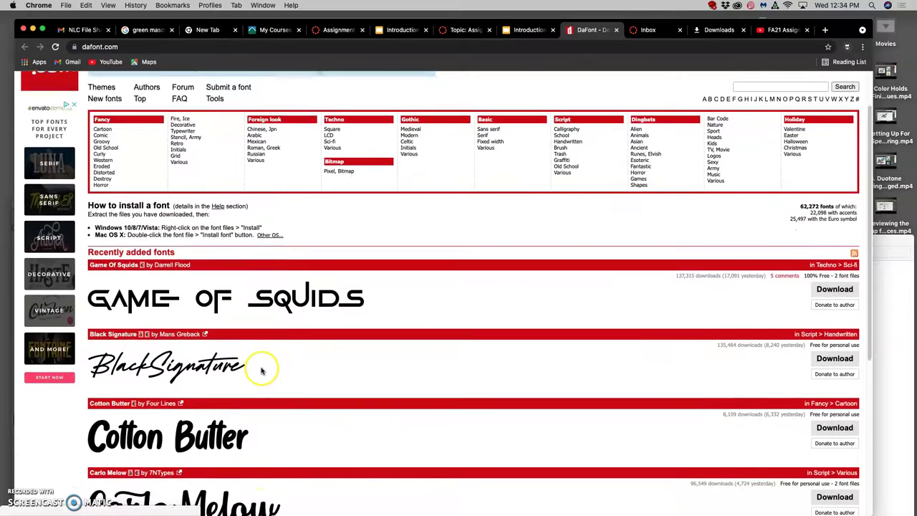
pyautogui.scroll(3, 262, 372)
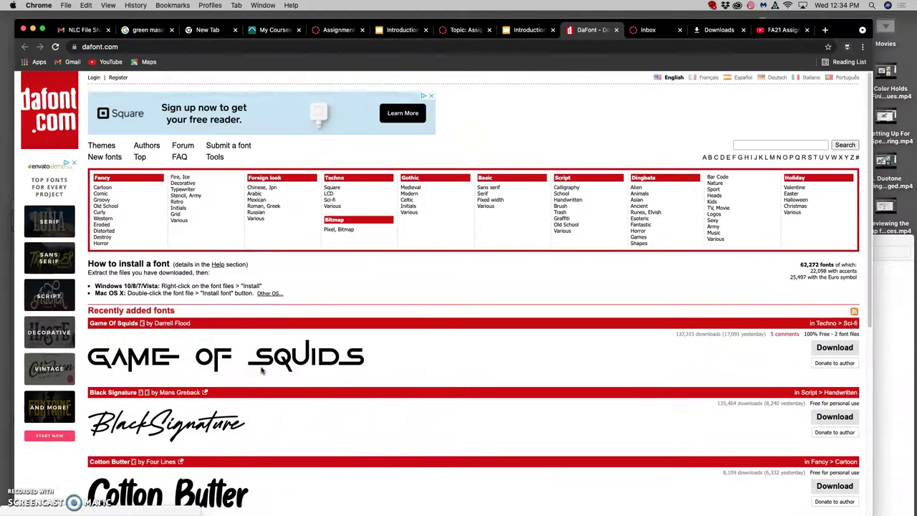
pyautogui.scroll(-5, 262, 370)
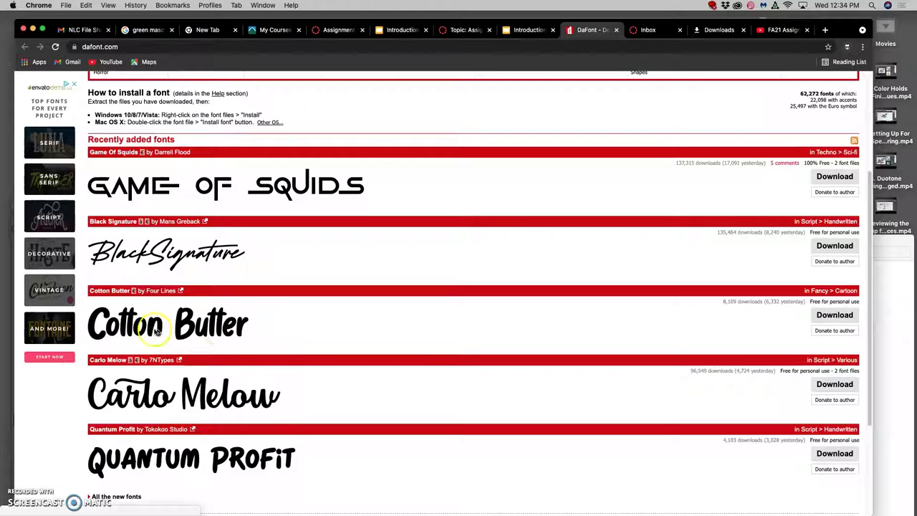
pyautogui.scroll(2, 219, 260)
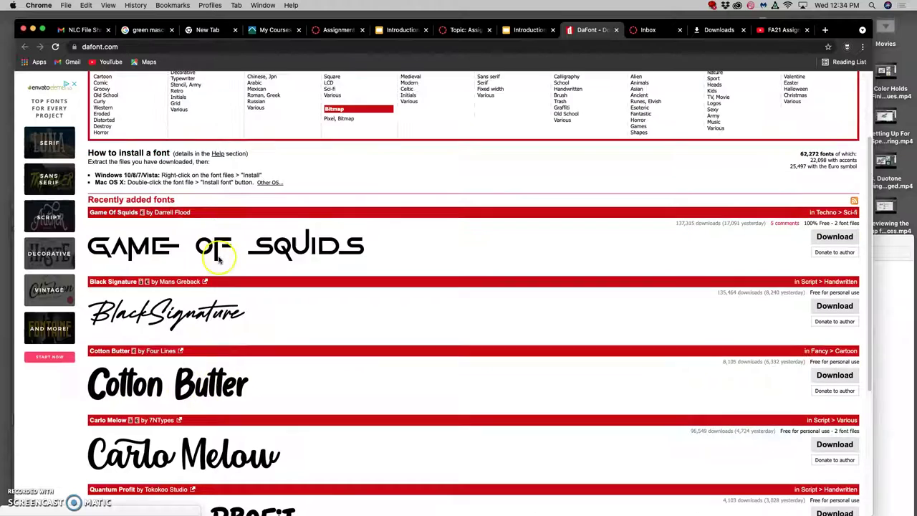
pyautogui.scroll(4, 218, 259)
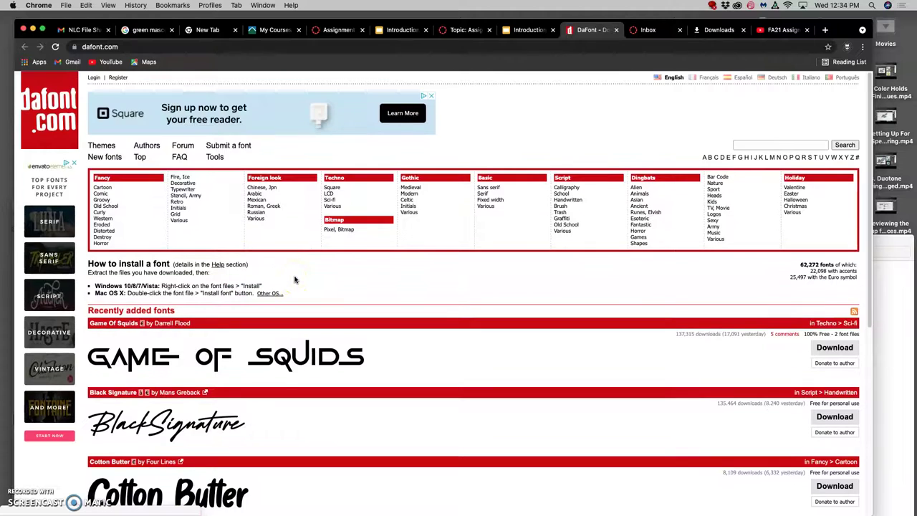
pyautogui.scroll(-10, 294, 279)
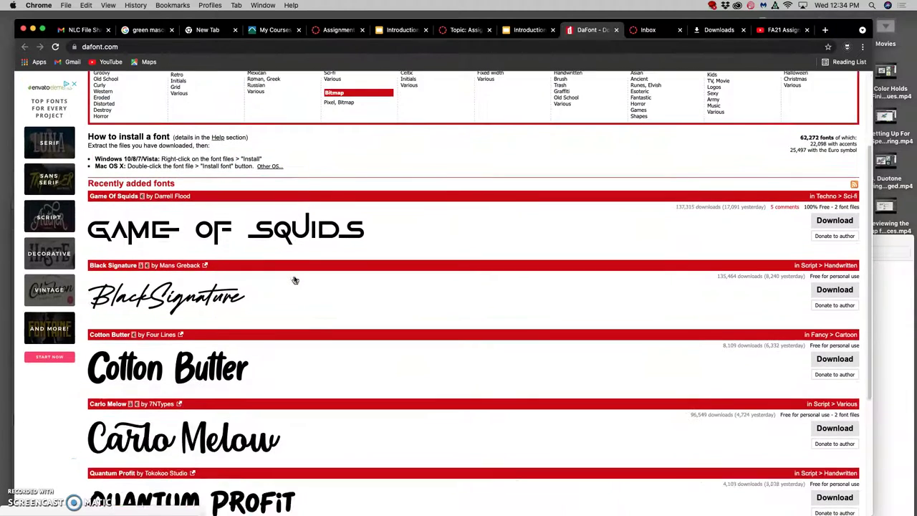
pyautogui.scroll(1, 294, 279)
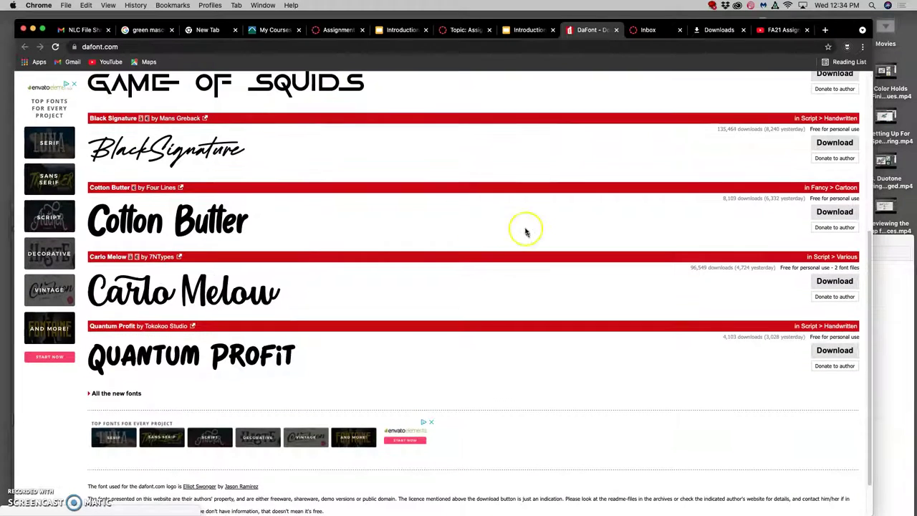
# Open dafont's FAQ page in a new tab, examine the font installation and usage information, and close the tab.
pyautogui.click(825, 214)
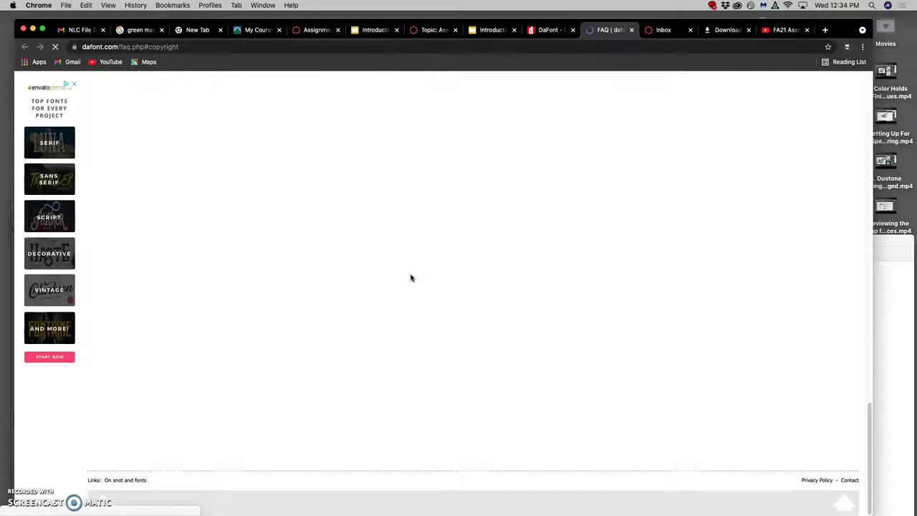
pyautogui.scroll(10, 411, 278)
pyautogui.scroll(3, 411, 278)
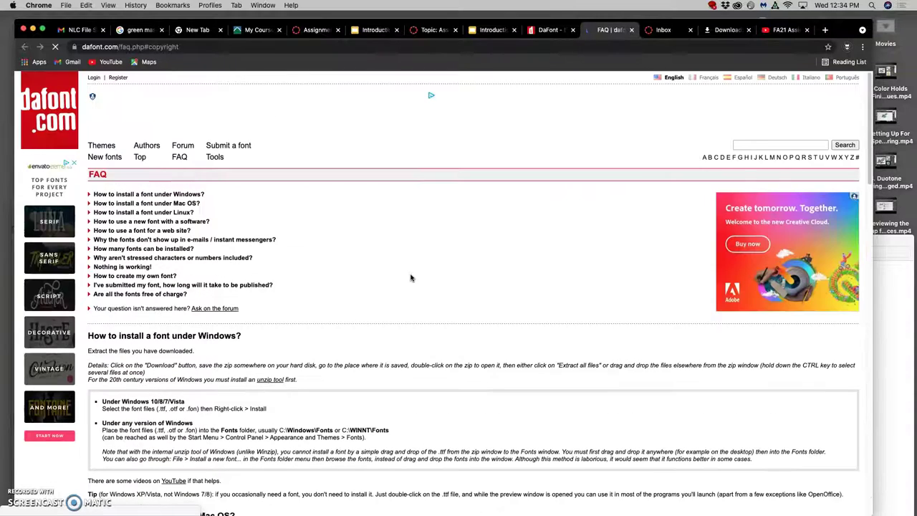
pyautogui.click(404, 273)
pyautogui.scroll(-3, 404, 273)
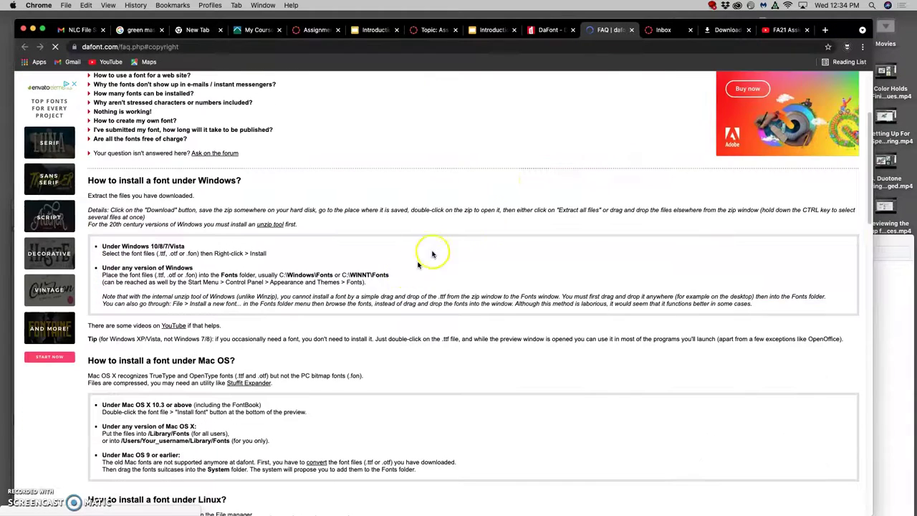
pyautogui.click(604, 85)
pyautogui.click(631, 30)
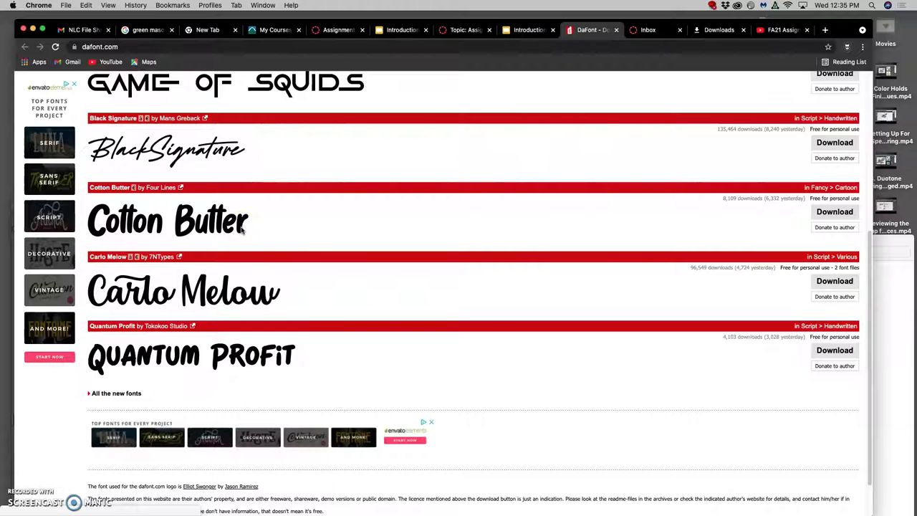
# Download the Cotton Butter font and open the Downloads folder in Finder.
pyautogui.click(843, 215)
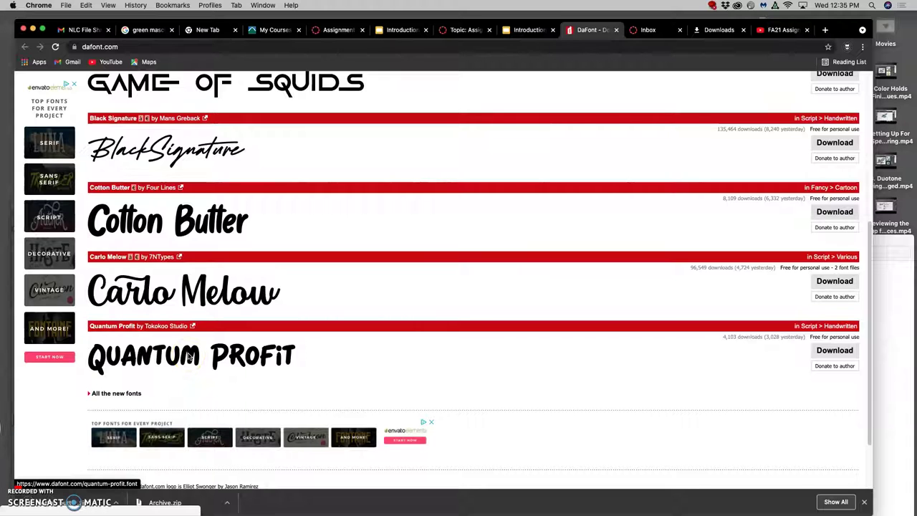
pyautogui.moveTo(7, 458)
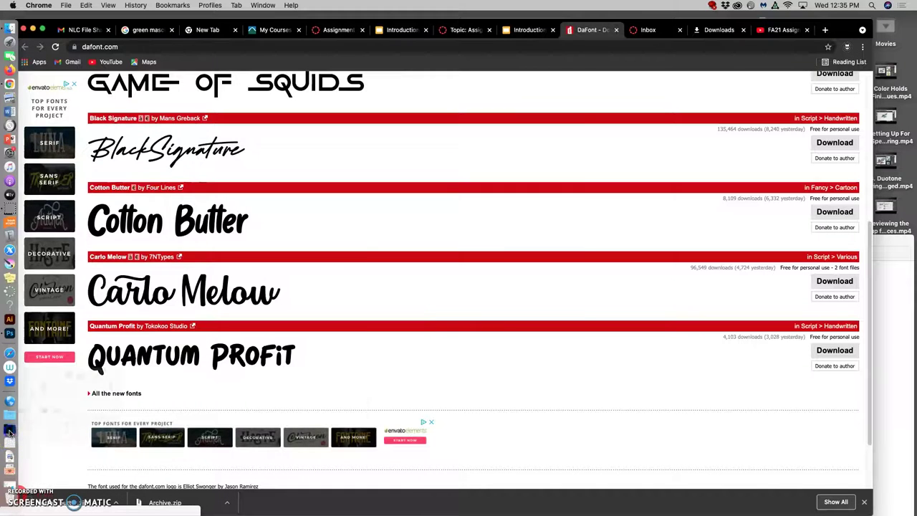
pyautogui.click(10, 431)
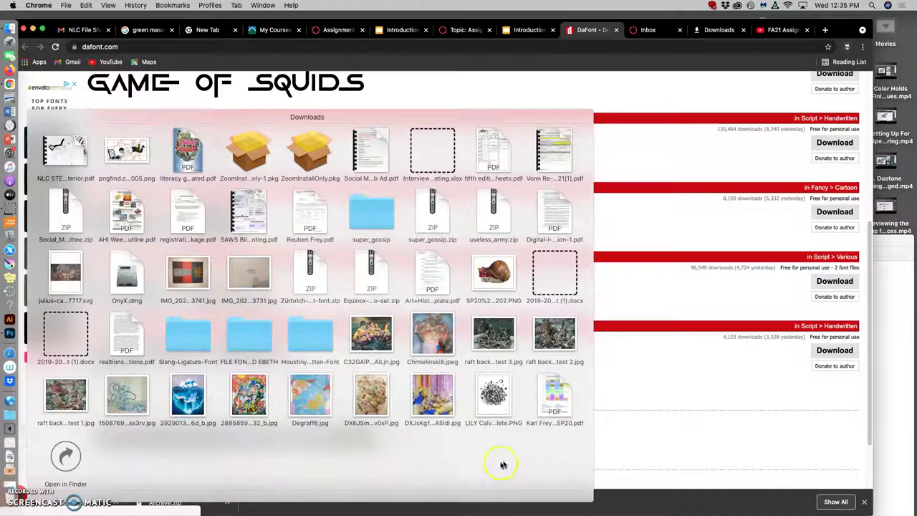
pyautogui.click(63, 456)
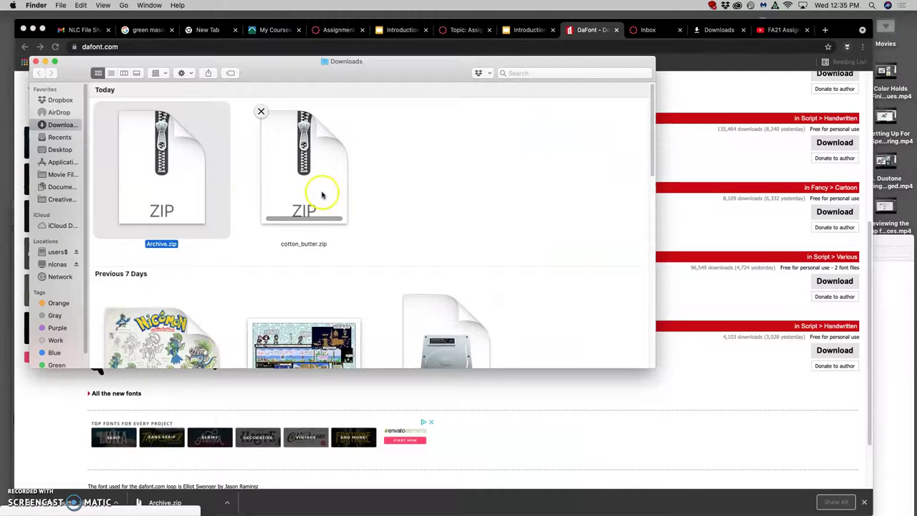
# Extract cotton_butter.zip in the Downloads folder and point out the extracted Cotton Butter.ttf font file.
pyautogui.click(316, 190)
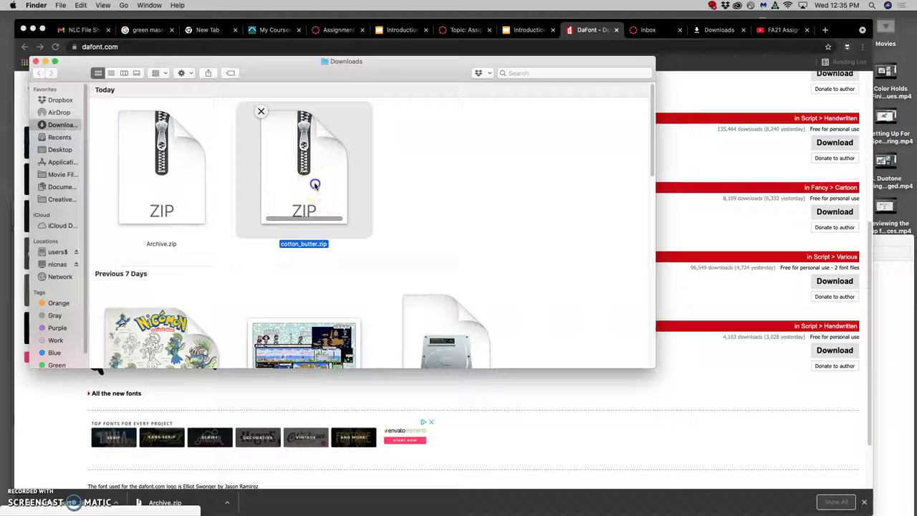
pyautogui.click(410, 194)
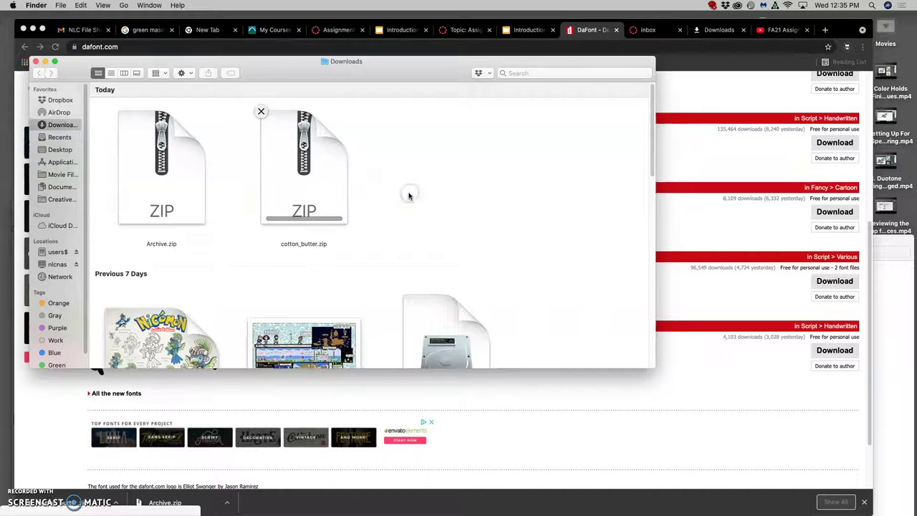
pyautogui.click(339, 194)
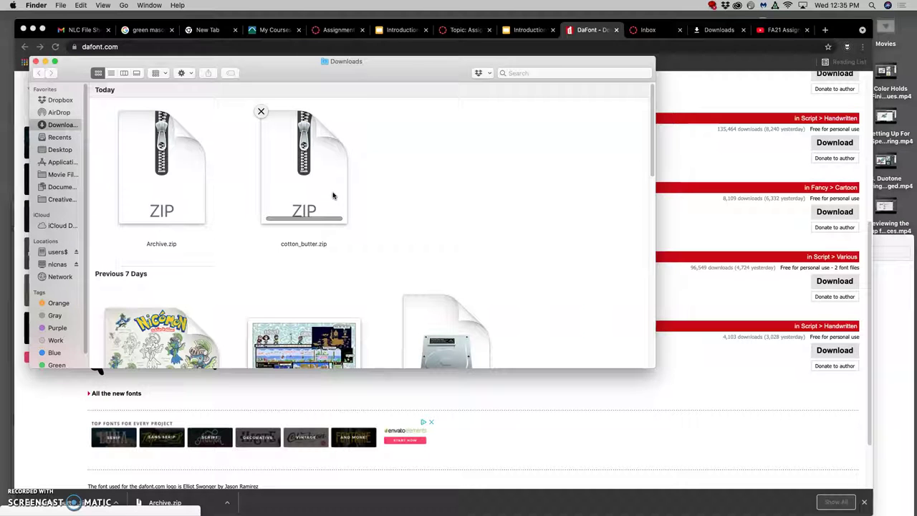
pyautogui.click(333, 195)
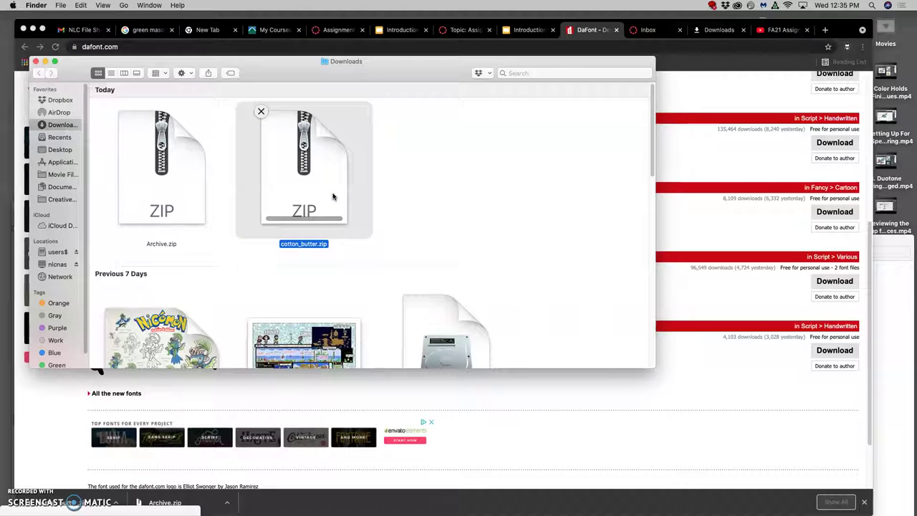
pyautogui.click(352, 194)
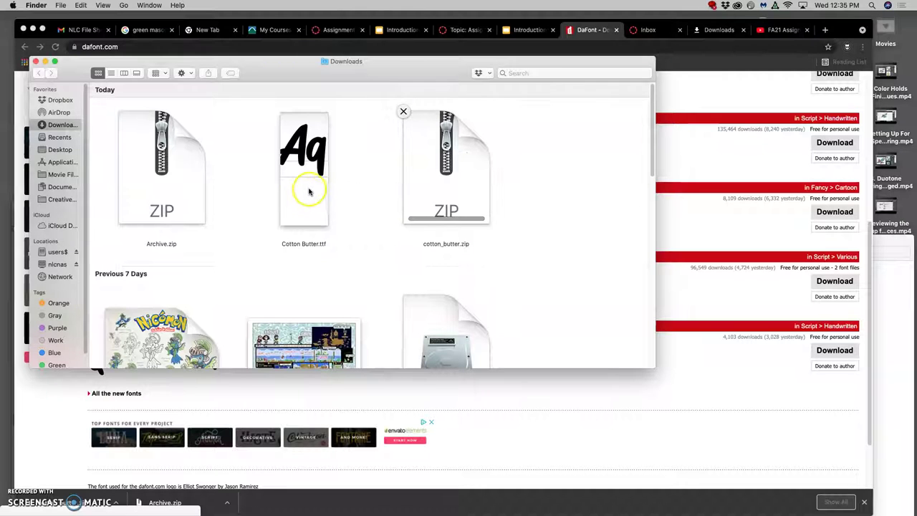
pyautogui.click(320, 177)
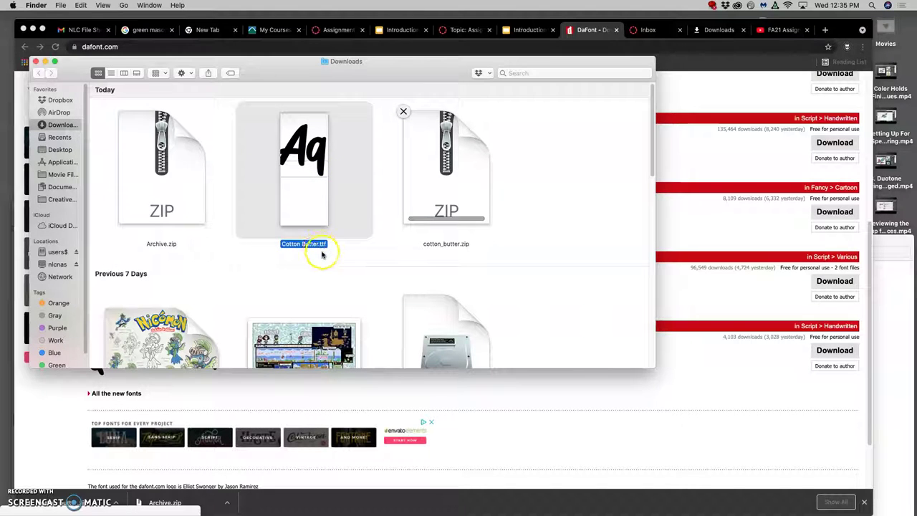
pyautogui.click(321, 251)
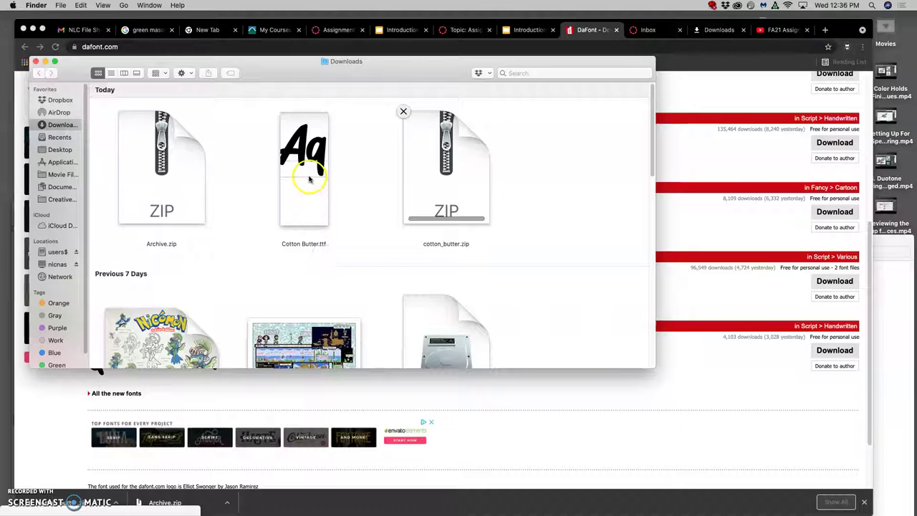
# Open Cotton Butter.ttf from the Downloads folder and install the font in Font Book.
pyautogui.click(310, 179)
pyautogui.doubleClick(310, 179)
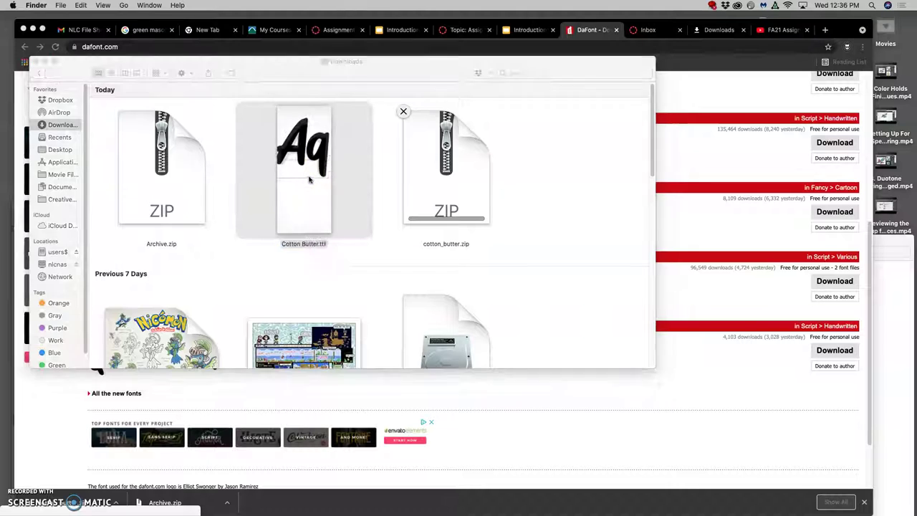
pyautogui.moveTo(3, 243)
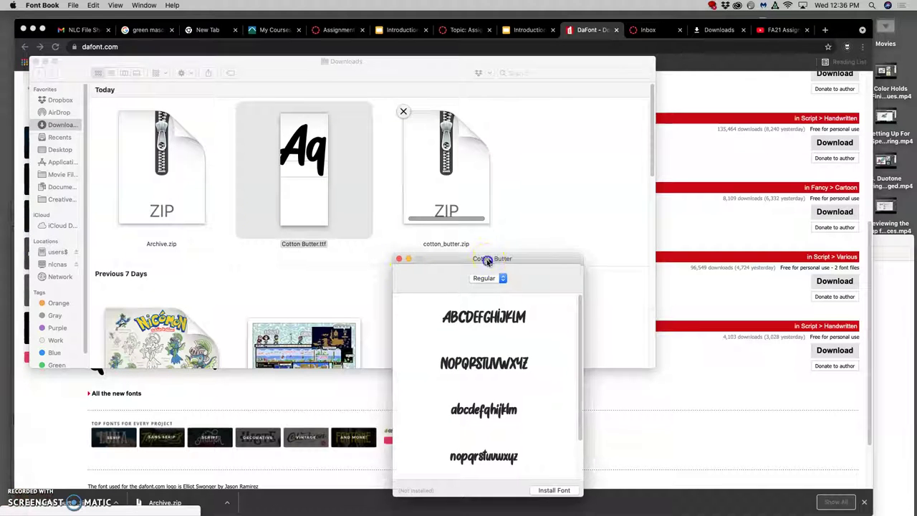
pyautogui.moveTo(490, 261); pyautogui.dragTo(570, 89)
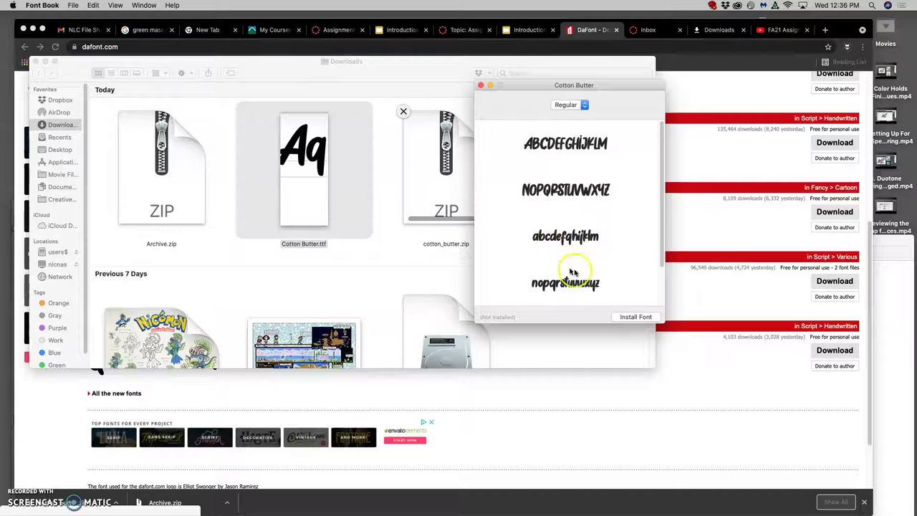
pyautogui.click(629, 319)
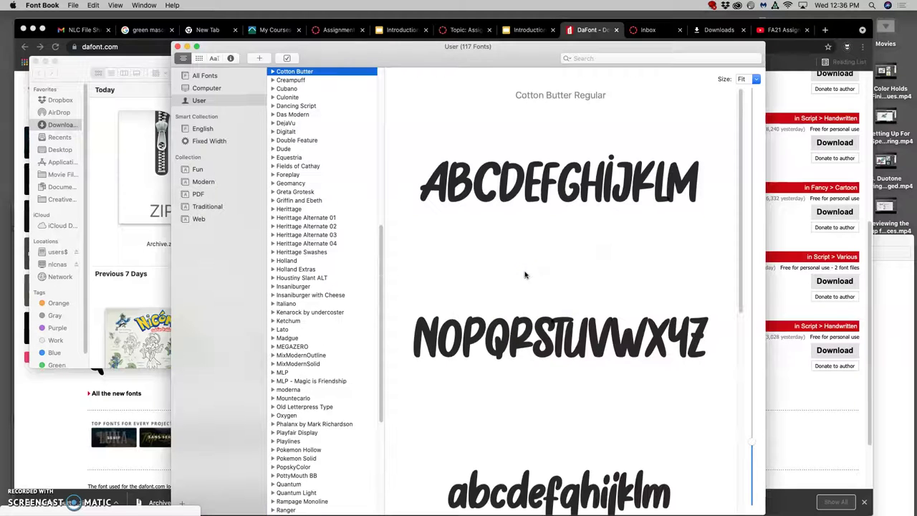
# Examine the character previews of Cotton Butter and other installed user fonts, including Griffin and Ebeth, Holland, moderna and Playlines.
pyautogui.scroll(-3, 531, 255)
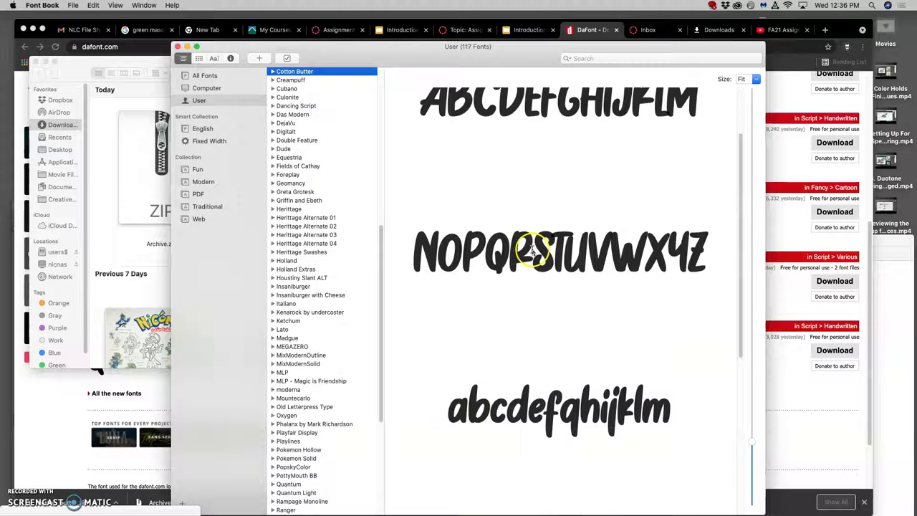
pyautogui.scroll(-2, 529, 250)
pyautogui.scroll(8, 531, 250)
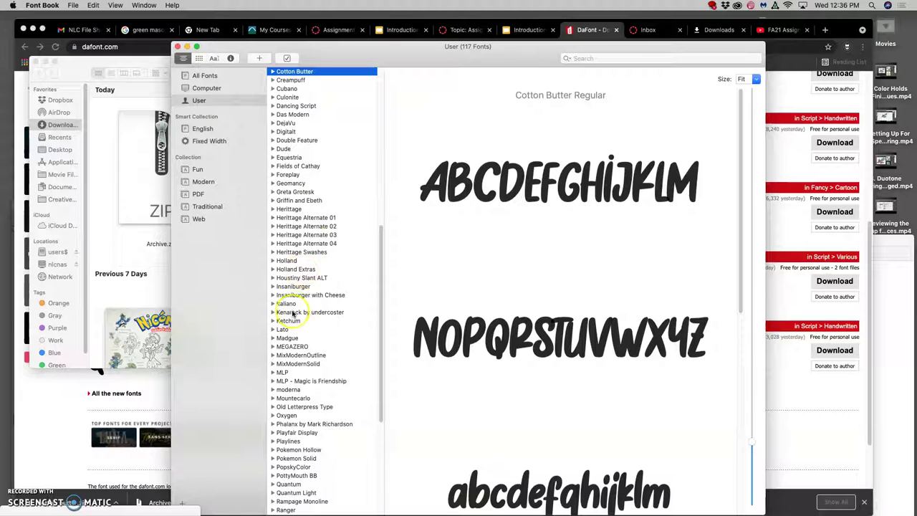
pyautogui.click(290, 288)
pyautogui.click(295, 200)
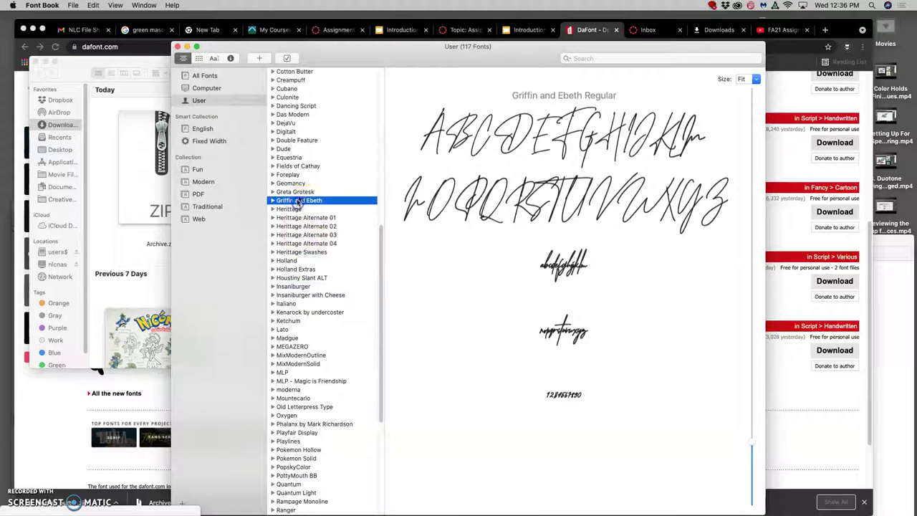
pyautogui.click(298, 140)
pyautogui.click(297, 260)
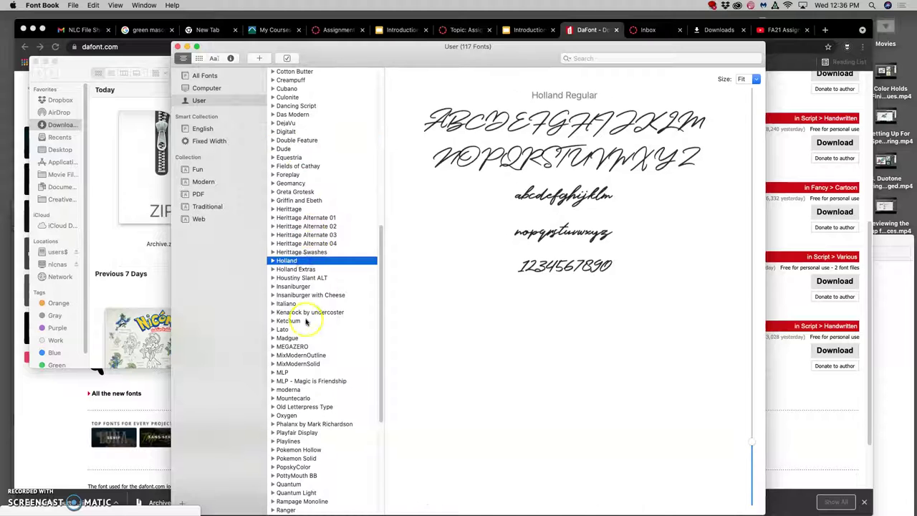
pyautogui.click(304, 321)
pyautogui.click(290, 389)
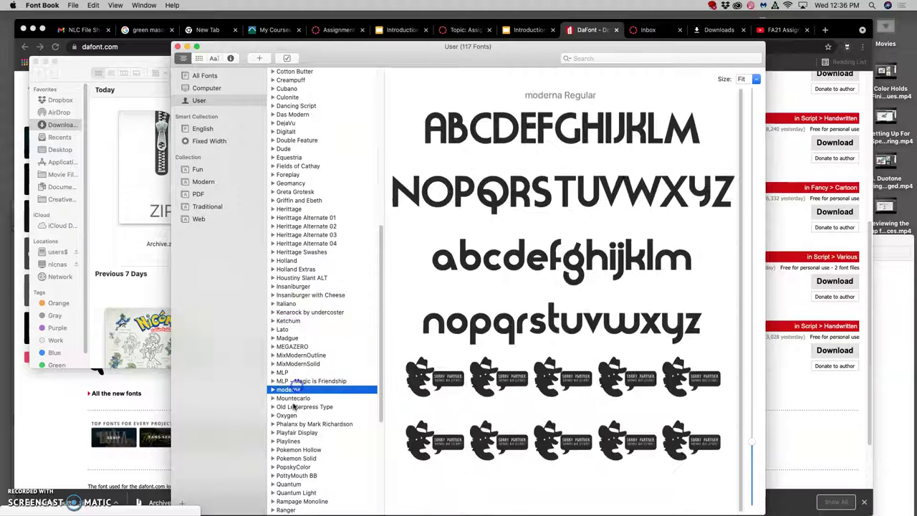
pyautogui.click(288, 415)
pyautogui.click(295, 442)
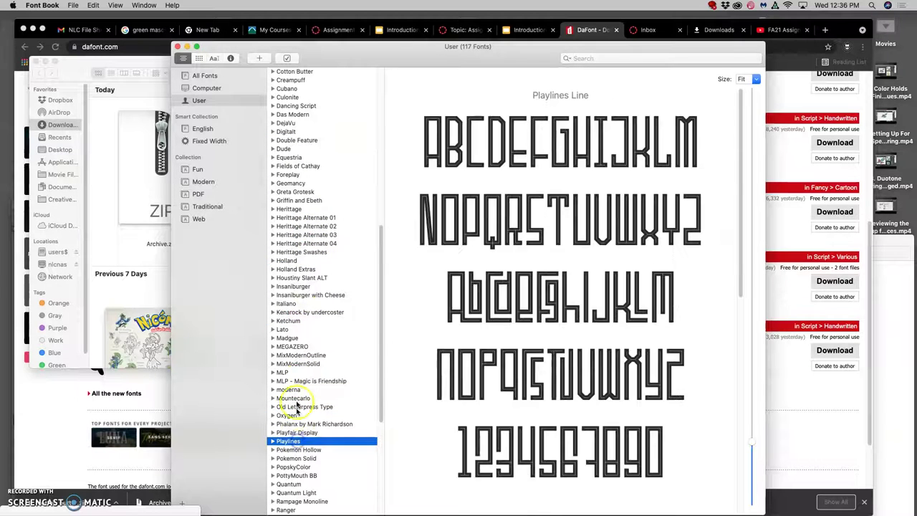
pyautogui.scroll(3, 305, 287)
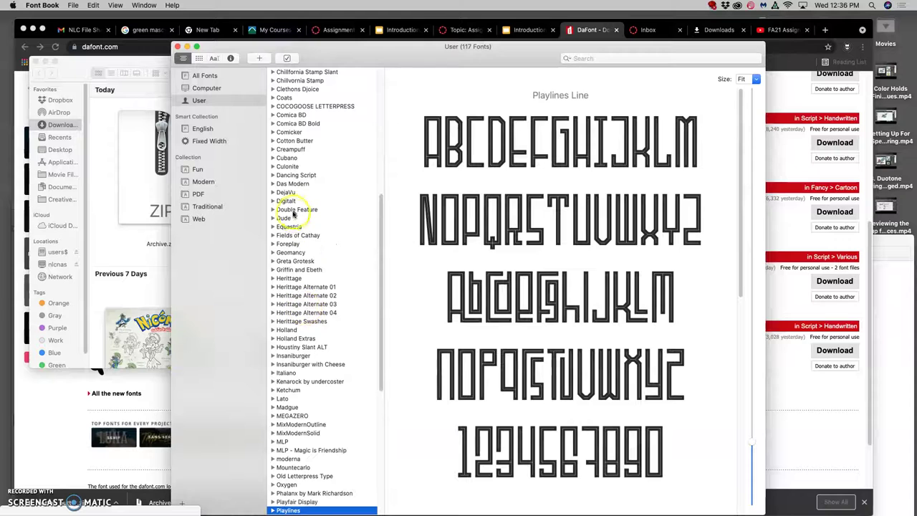
pyautogui.click(294, 141)
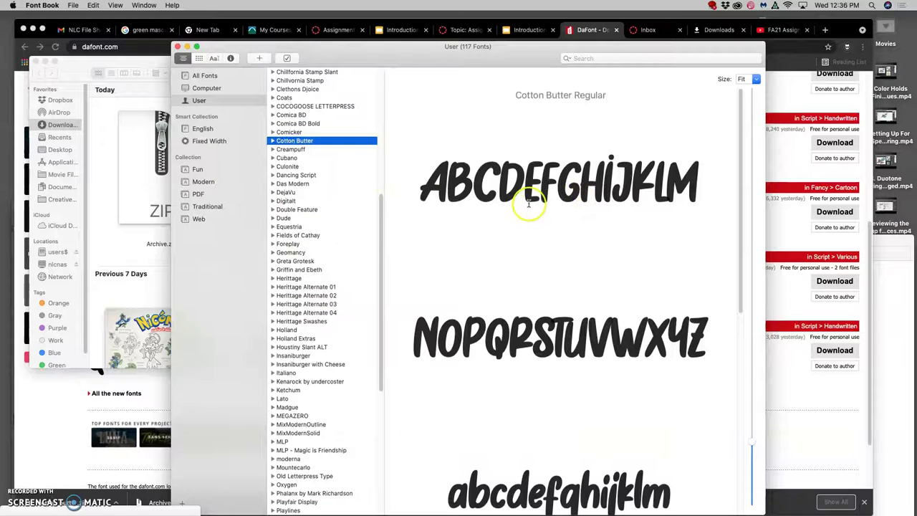
# Move Cotton Butter.ttf from Downloads into the "6. Assign #6 Text Design and Poster Layout" folder and close the Downloads window.
pyautogui.click(139, 246)
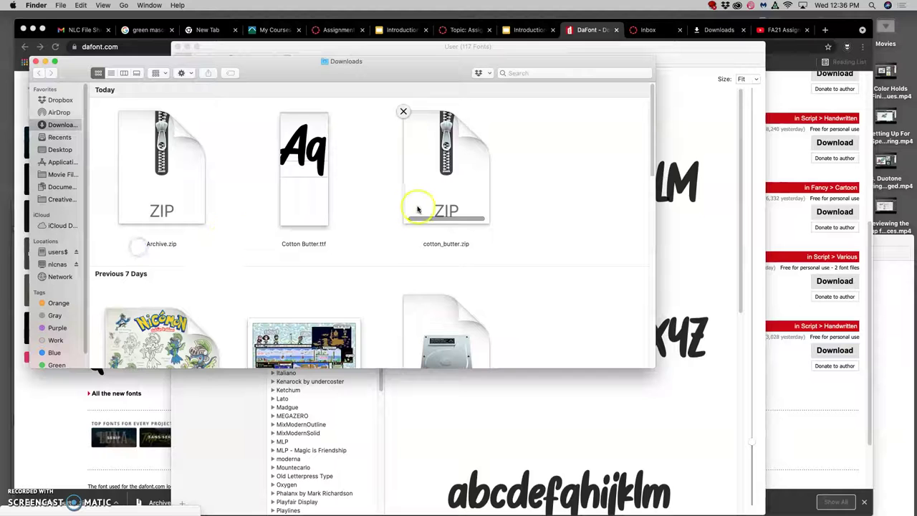
pyautogui.moveTo(313, 157); pyautogui.dragTo(374, 175)
pyautogui.click(886, 290)
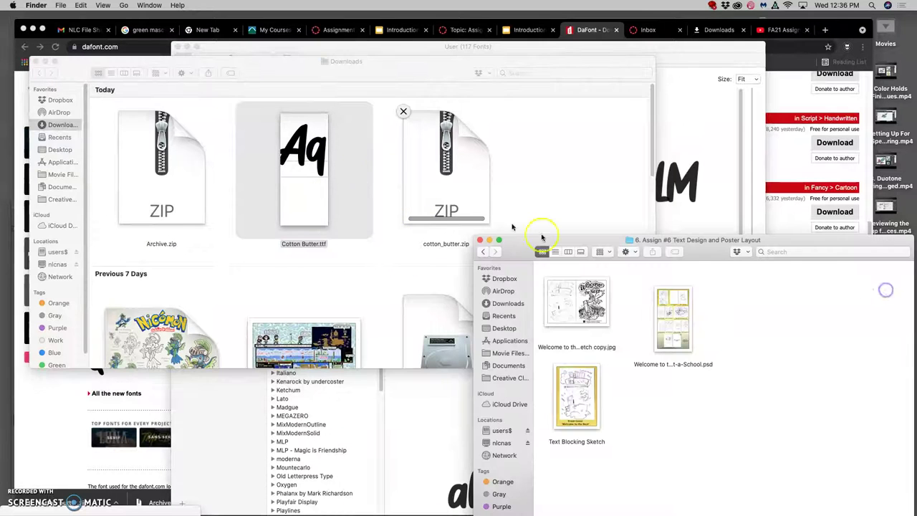
pyautogui.moveTo(307, 180); pyautogui.dragTo(756, 327)
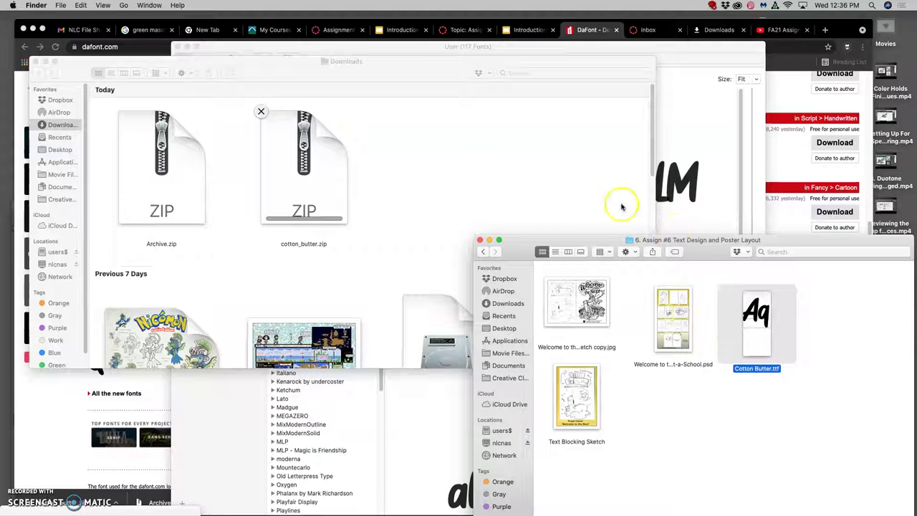
pyautogui.click(35, 63)
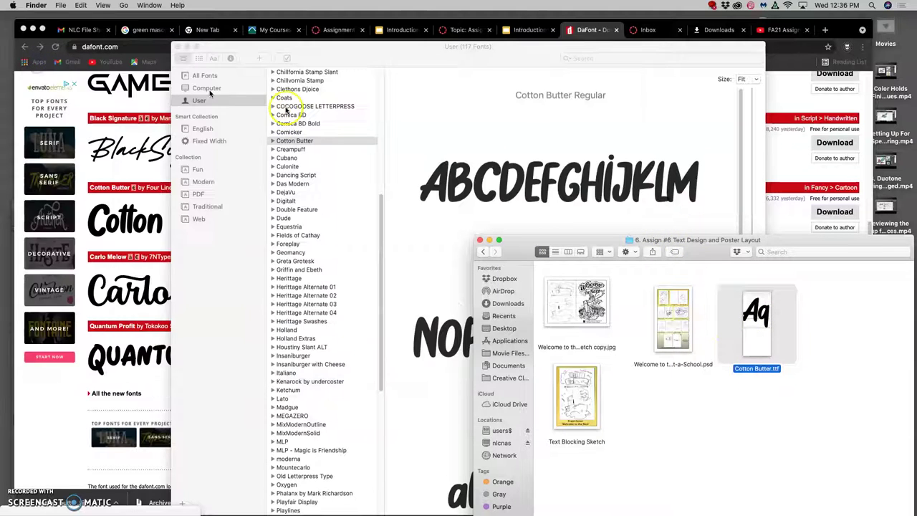
# Return to dafont.com in Chrome, search for "grafiti" fonts and look over the previews in the results.
pyautogui.click(157, 174)
pyautogui.scroll(10, 298, 221)
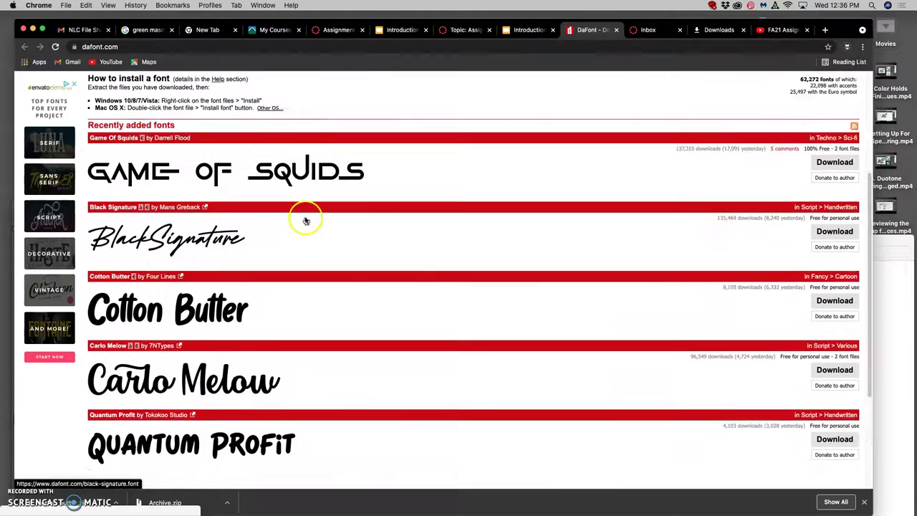
pyautogui.click(746, 144)
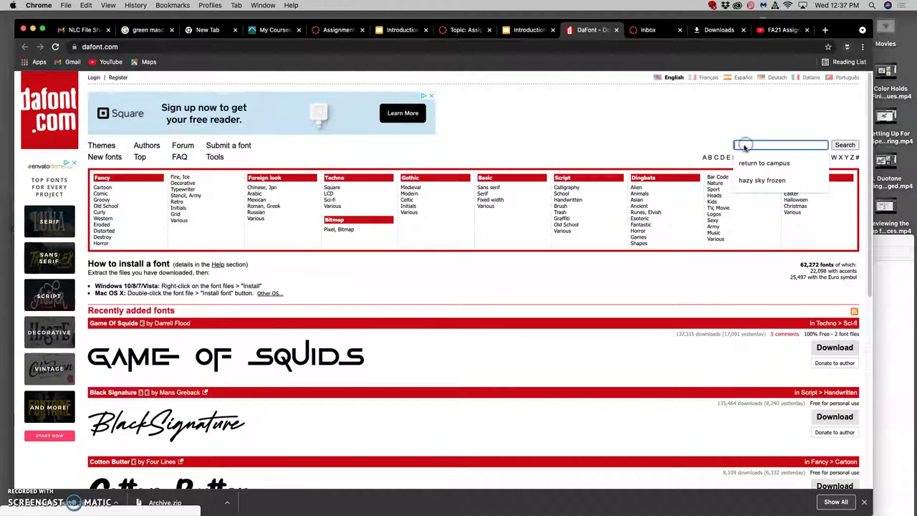
pyautogui.write('grafiti')
pyautogui.press('Return')
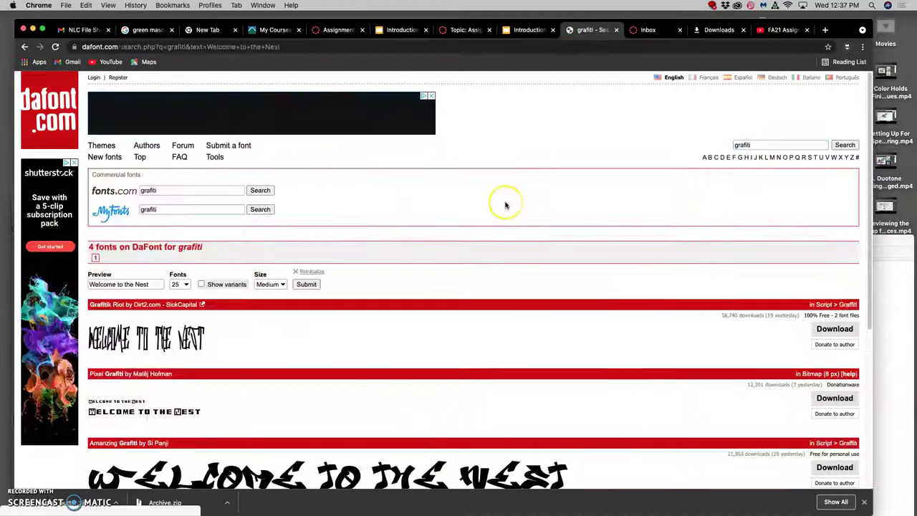
pyautogui.scroll(-5, 506, 205)
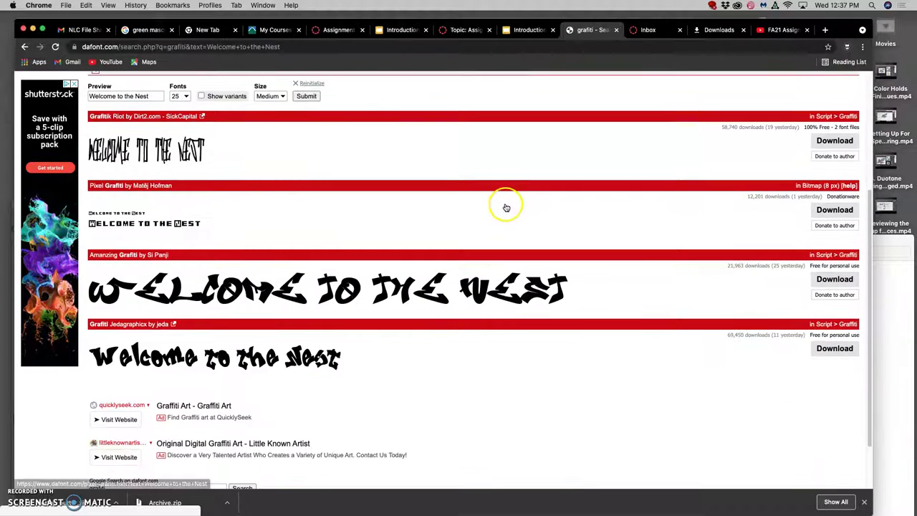
pyautogui.scroll(-3, 506, 208)
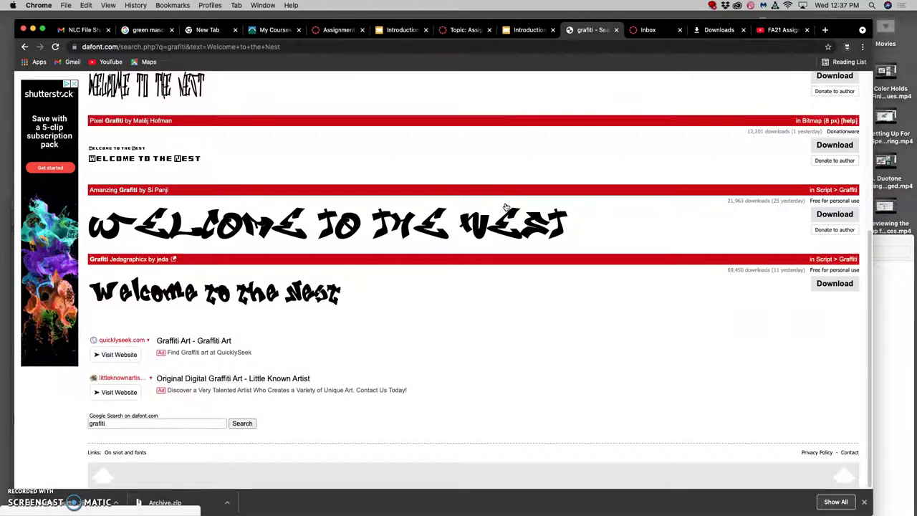
pyautogui.scroll(10, 506, 207)
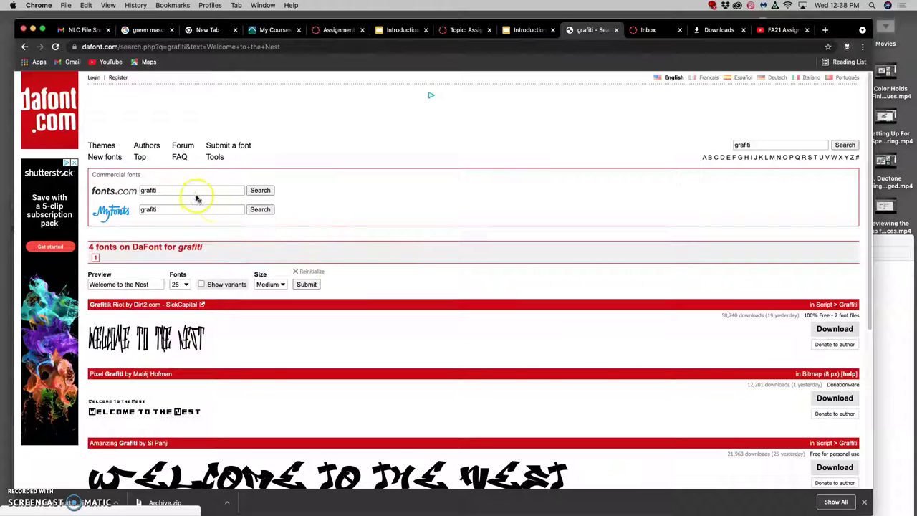
pyautogui.scroll(-1, 510, 283)
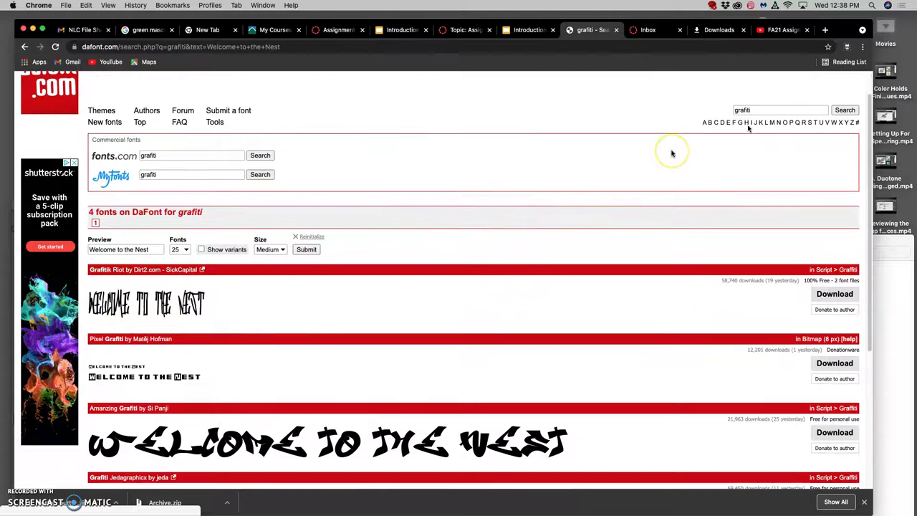
pyautogui.scroll(-4, 645, 230)
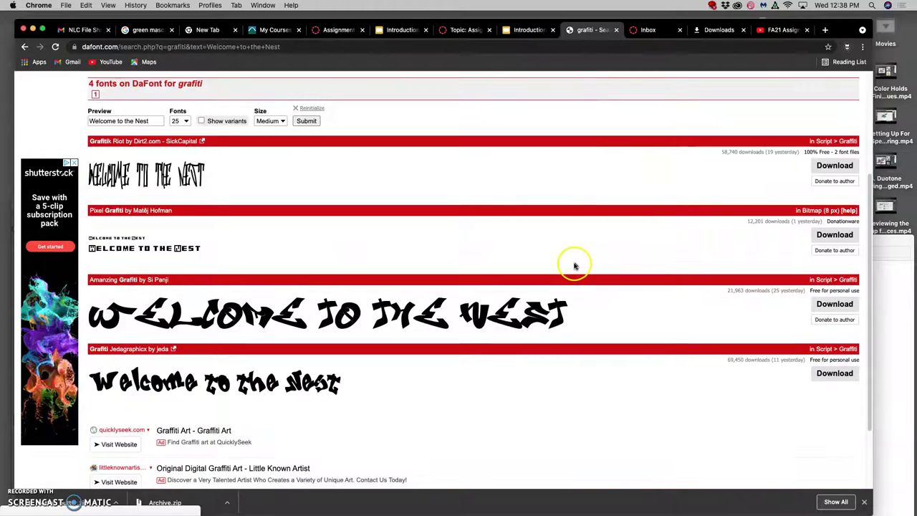
# Search dafont.com for "decorative" fonts and examine the lettering and ornament previews through the whole results list.
pyautogui.scroll(4, 550, 277)
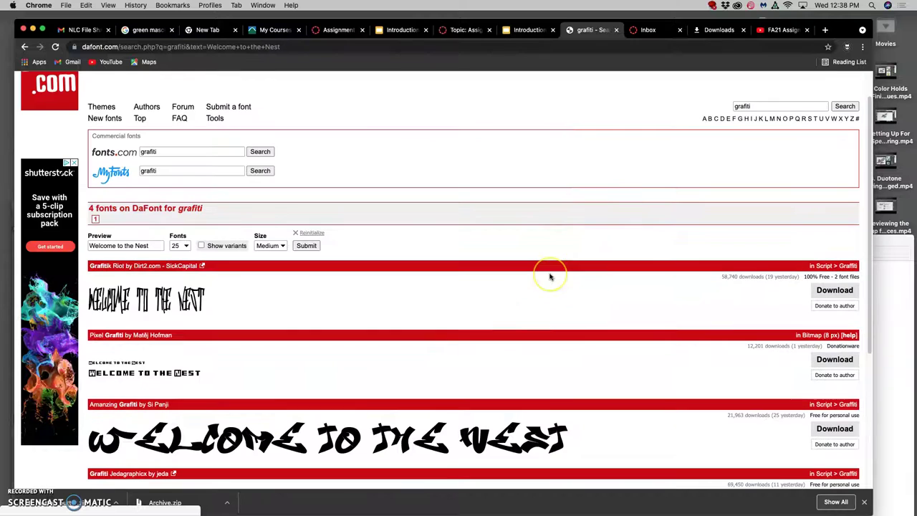
pyautogui.scroll(1, 753, 144)
pyautogui.doubleClick(752, 145)
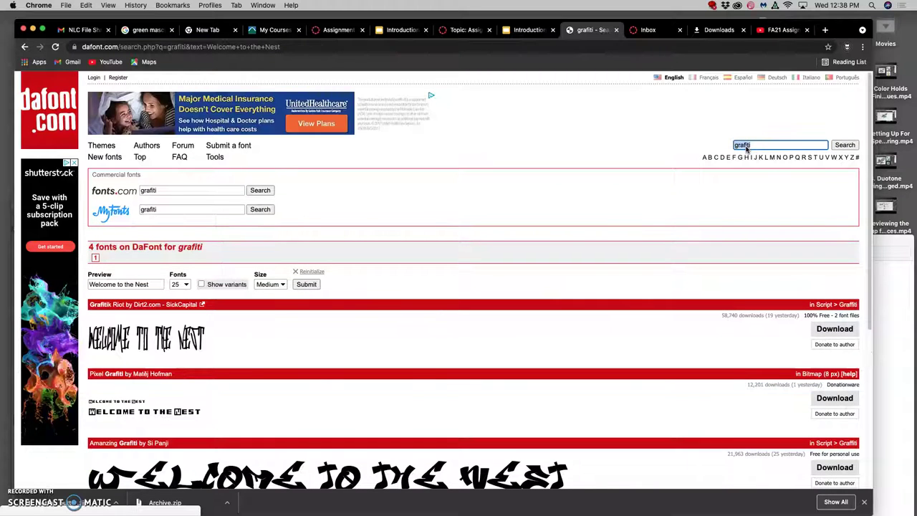
pyautogui.write('decorative')
pyautogui.press('Return')
pyautogui.scroll(-10, 473, 286)
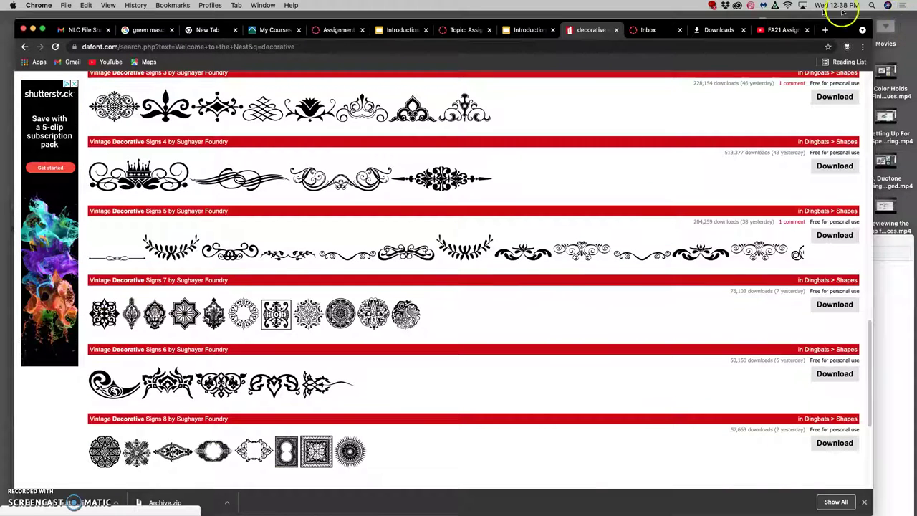
pyautogui.scroll(10, 865, 178)
pyautogui.scroll(5, 866, 178)
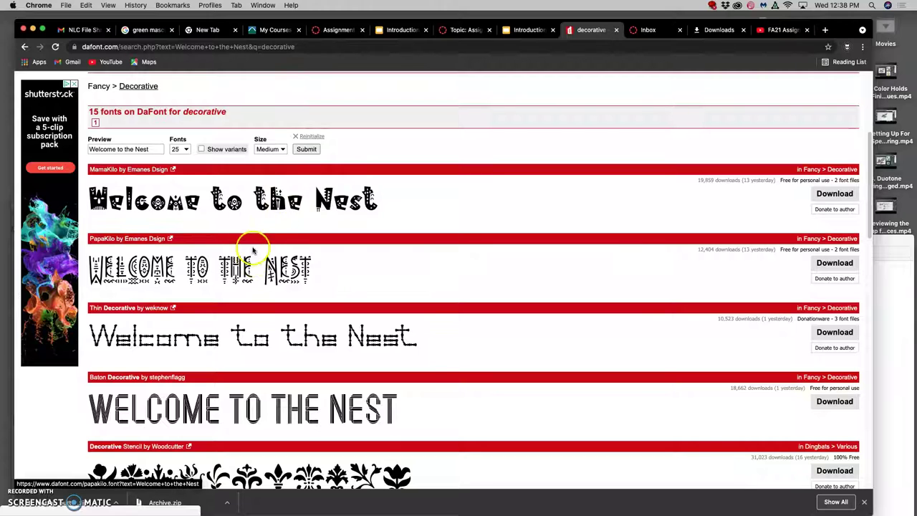
pyautogui.scroll(-2, 252, 249)
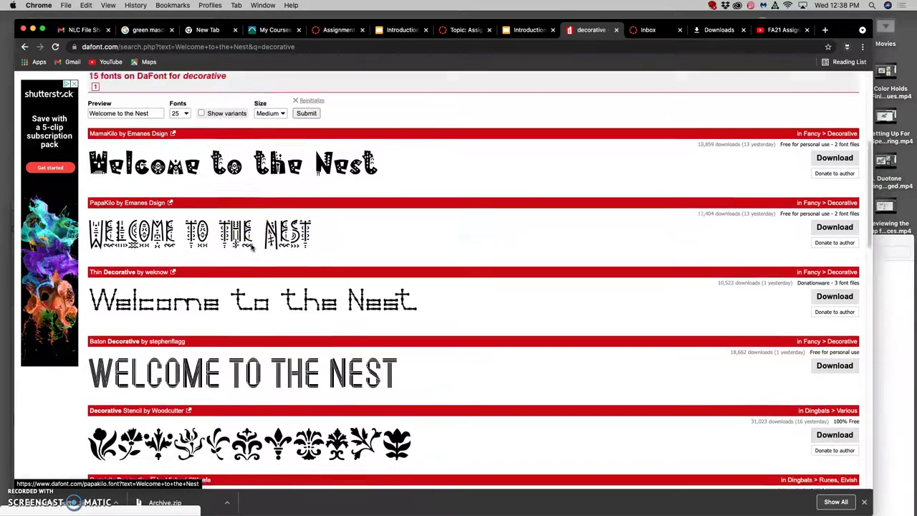
pyautogui.scroll(-20, 252, 249)
pyautogui.scroll(6, 252, 248)
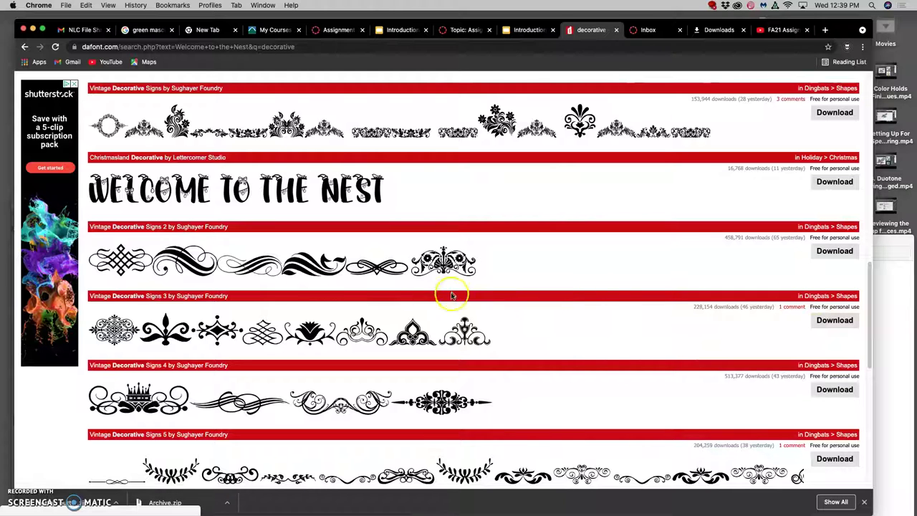
pyautogui.scroll(-2, 405, 279)
pyautogui.scroll(-10, 401, 281)
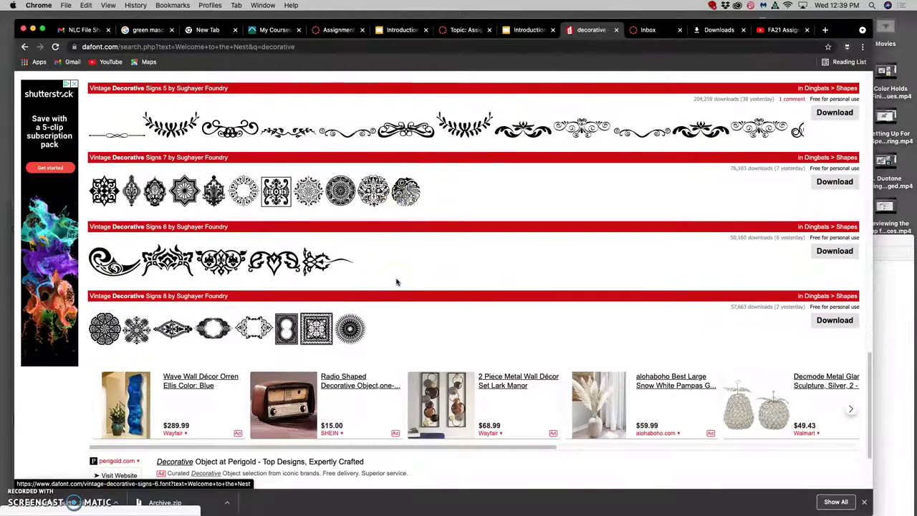
pyautogui.scroll(-4, 396, 282)
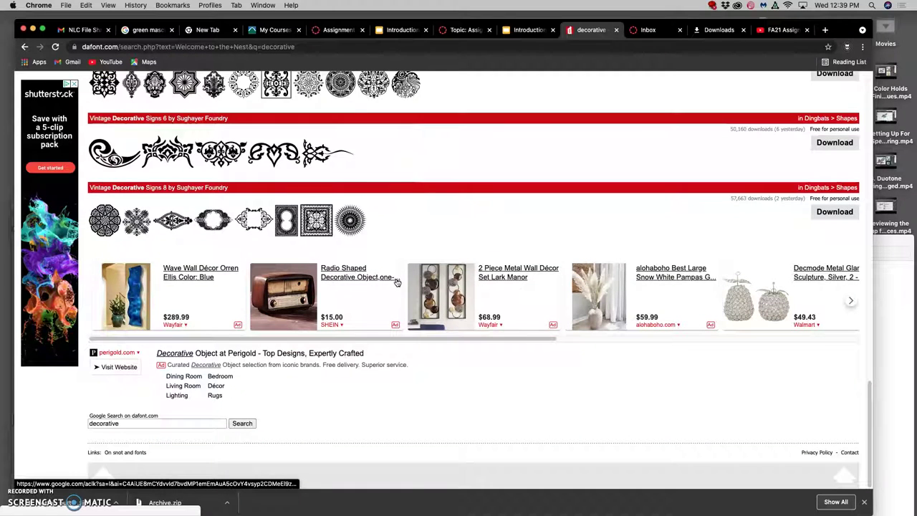
# Search dafont.com for "coloring book" fonts.
pyautogui.scroll(20, 397, 281)
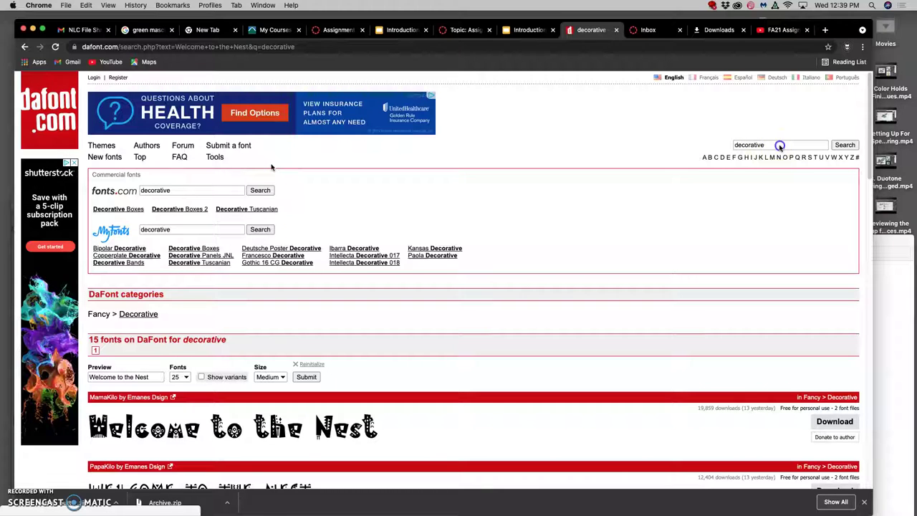
pyautogui.moveTo(780, 147); pyautogui.dragTo(732, 145)
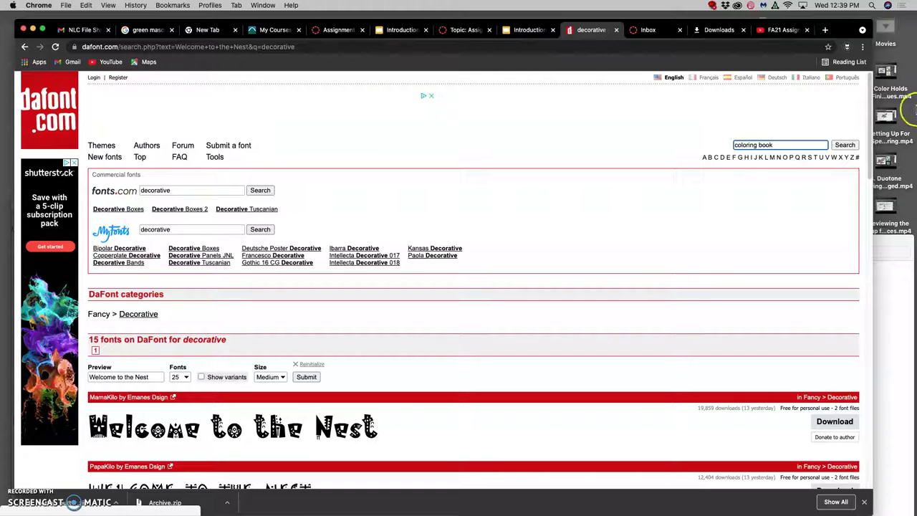
pyautogui.click(844, 145)
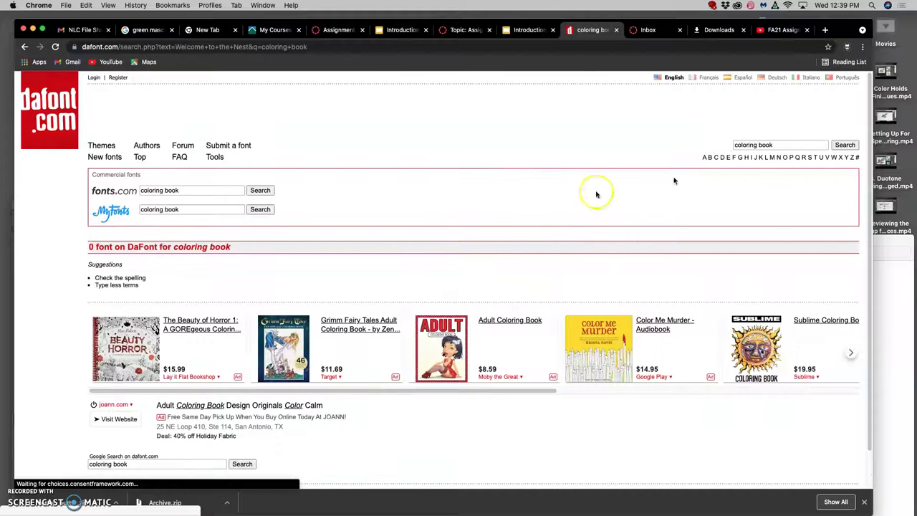
# Search dafont.com for "kid" fonts in place of the "coloring book" search.
pyautogui.moveTo(784, 148); pyautogui.dragTo(749, 146)
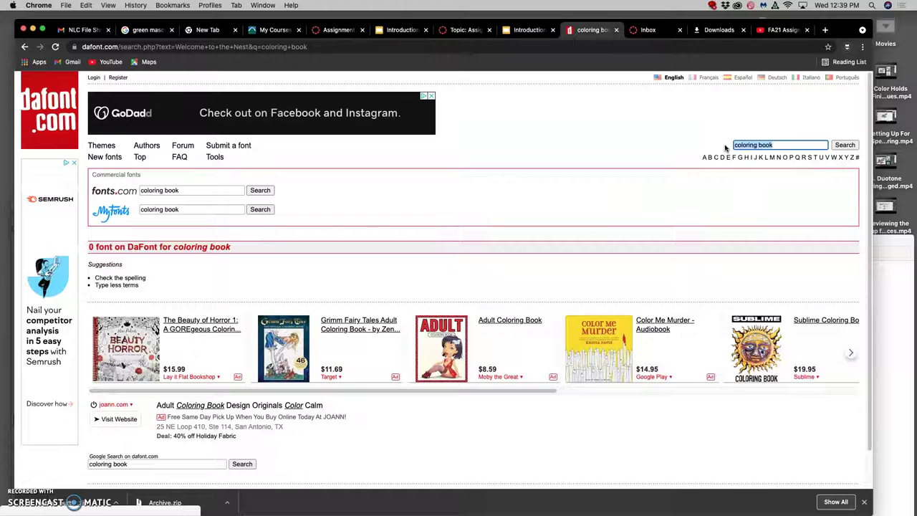
pyautogui.write('kid')
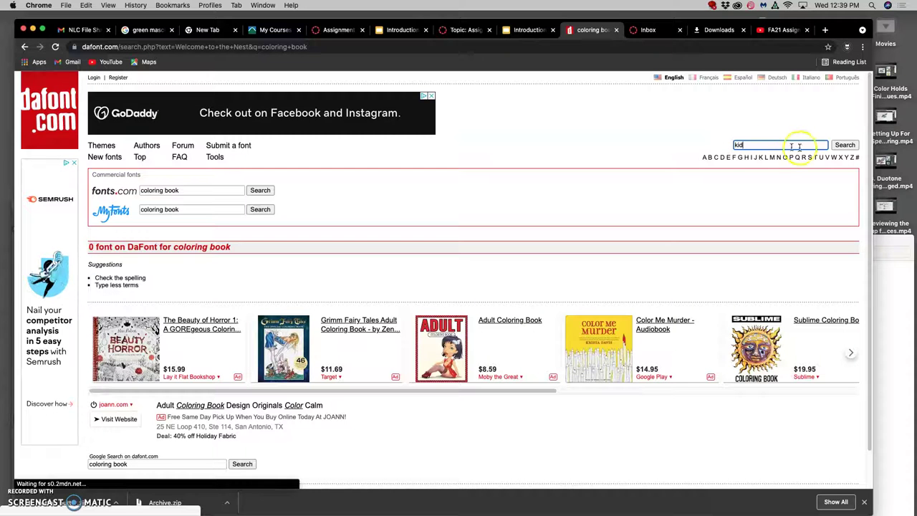
pyautogui.click(844, 145)
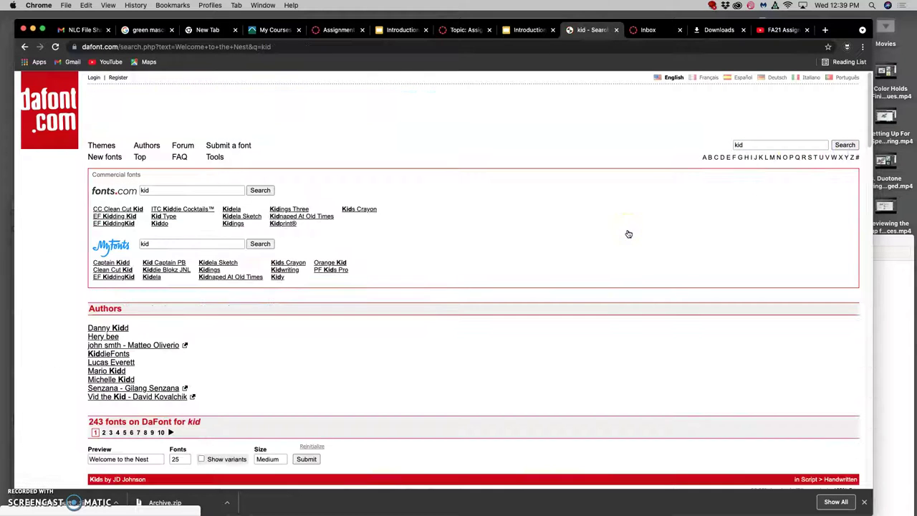
# Examine the "Welcome to the Nest" previews of the kid fonts through the whole first results page.
pyautogui.scroll(-3, 606, 245)
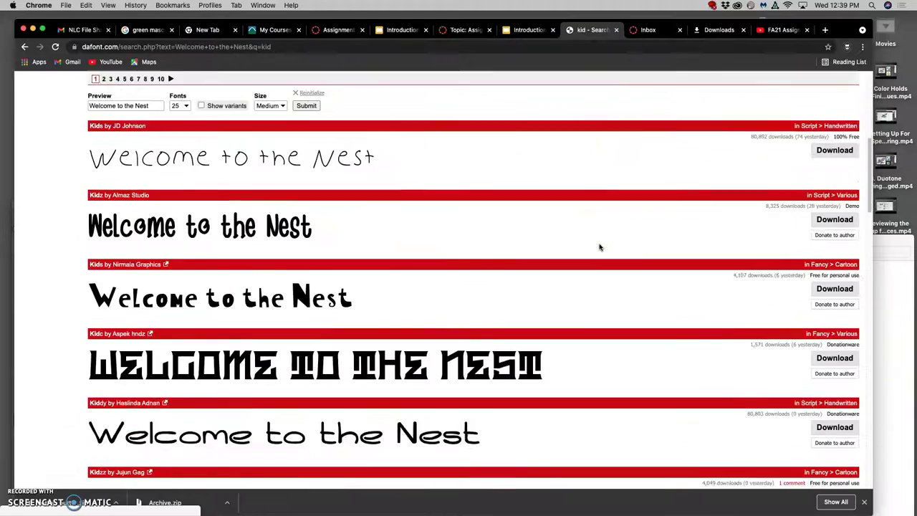
pyautogui.scroll(-1, 600, 248)
pyautogui.scroll(3, 600, 247)
pyautogui.click(571, 247)
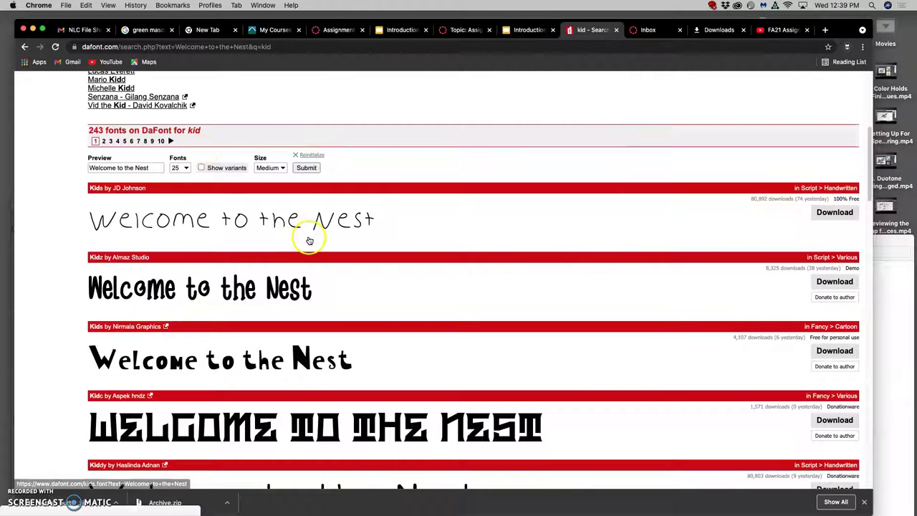
pyautogui.scroll(-4, 309, 240)
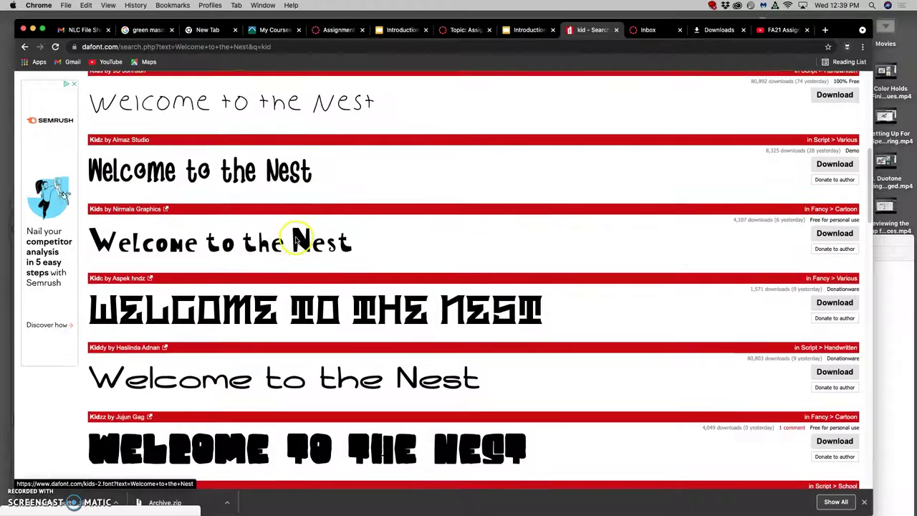
pyautogui.scroll(-10, 294, 238)
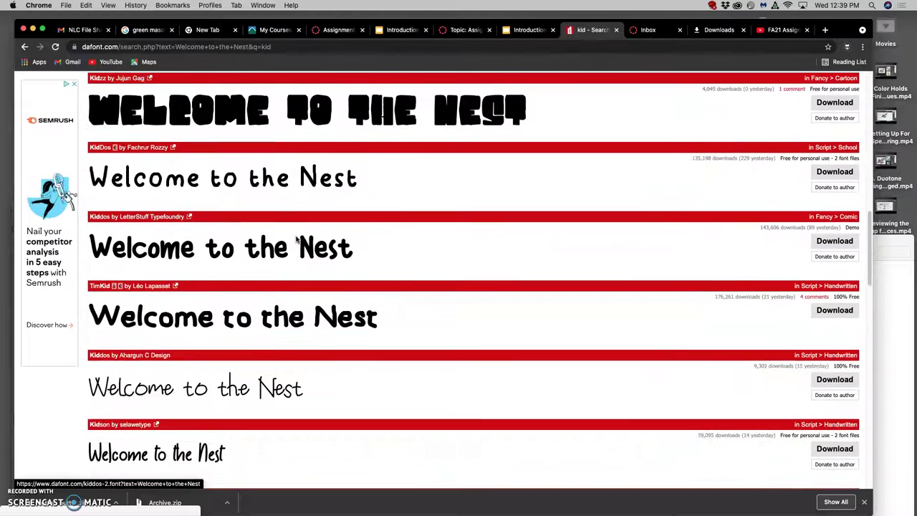
pyautogui.scroll(-15, 299, 353)
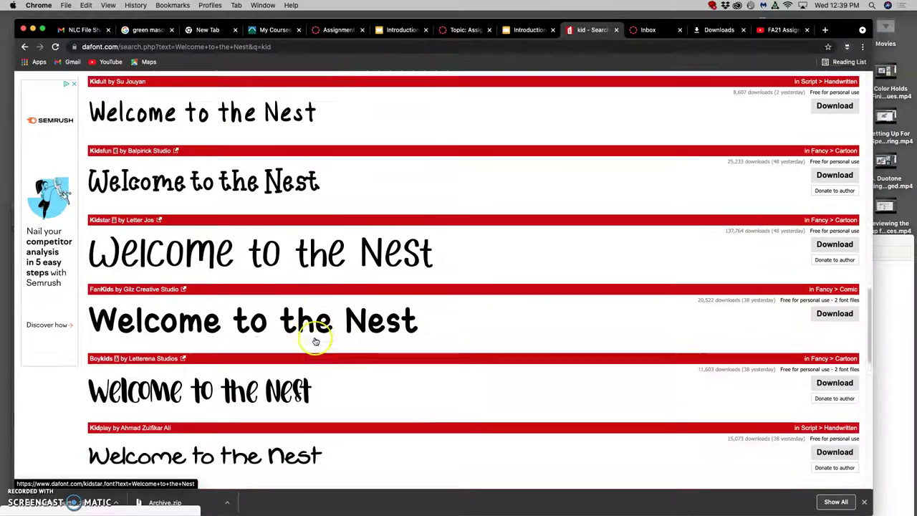
pyautogui.scroll(-2, 316, 340)
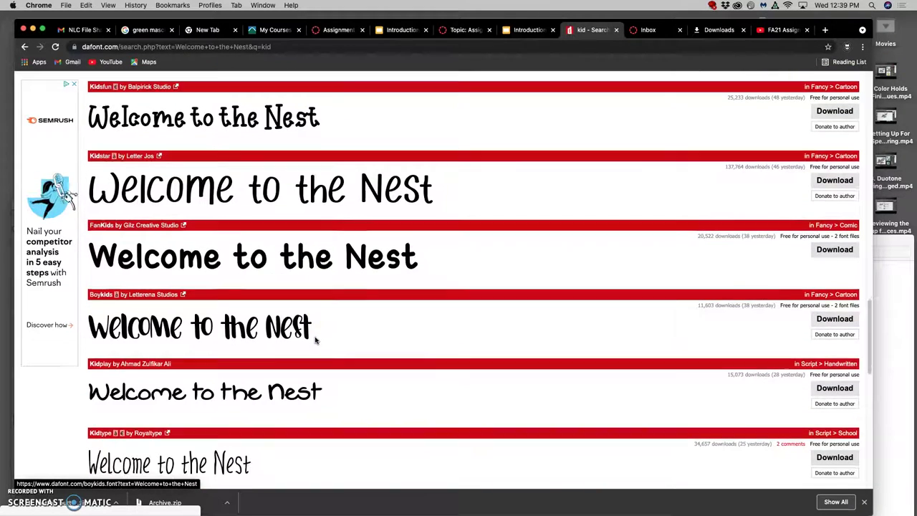
pyautogui.scroll(-1, 315, 340)
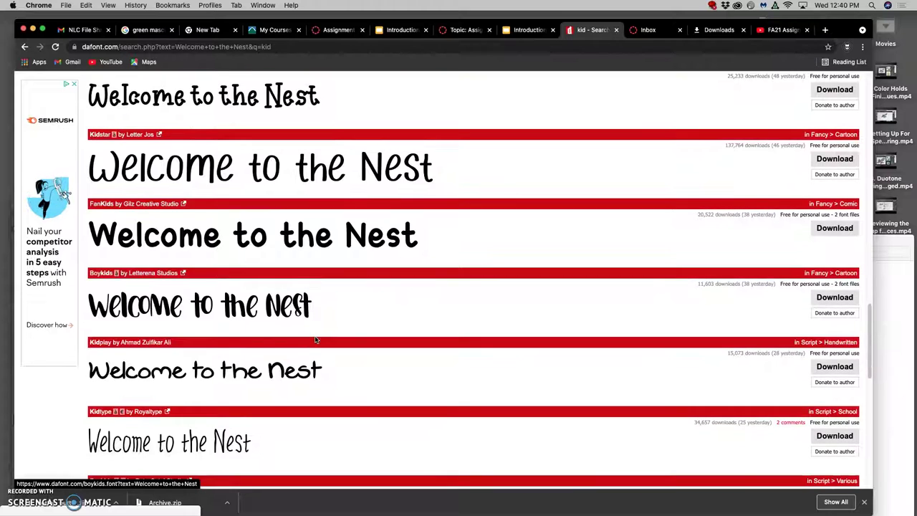
pyautogui.scroll(-5, 315, 340)
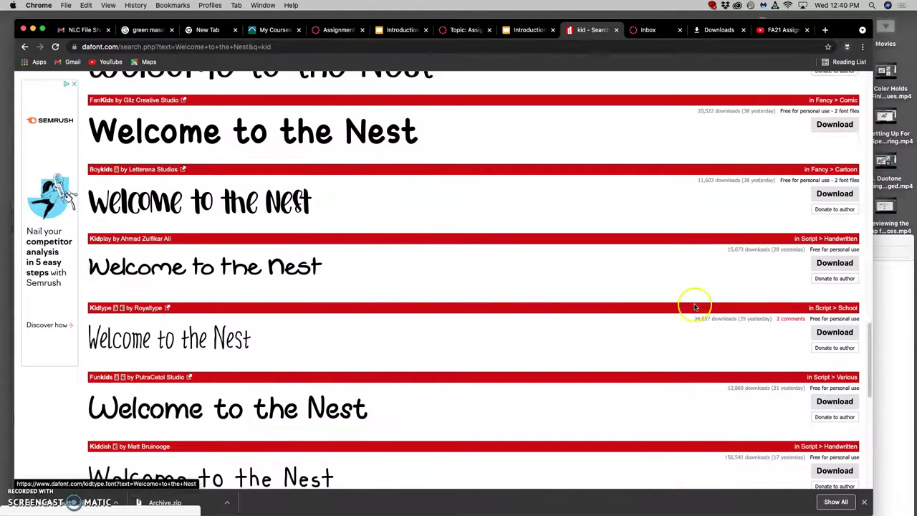
pyautogui.scroll(-5, 833, 256)
pyautogui.scroll(-1, 833, 308)
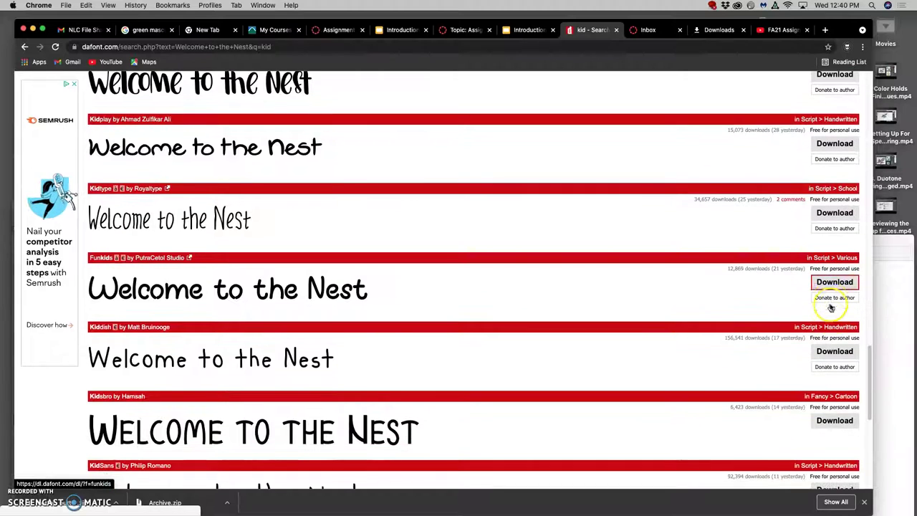
pyautogui.scroll(-5, 828, 351)
pyautogui.scroll(-6, 824, 378)
pyautogui.scroll(-4, 810, 376)
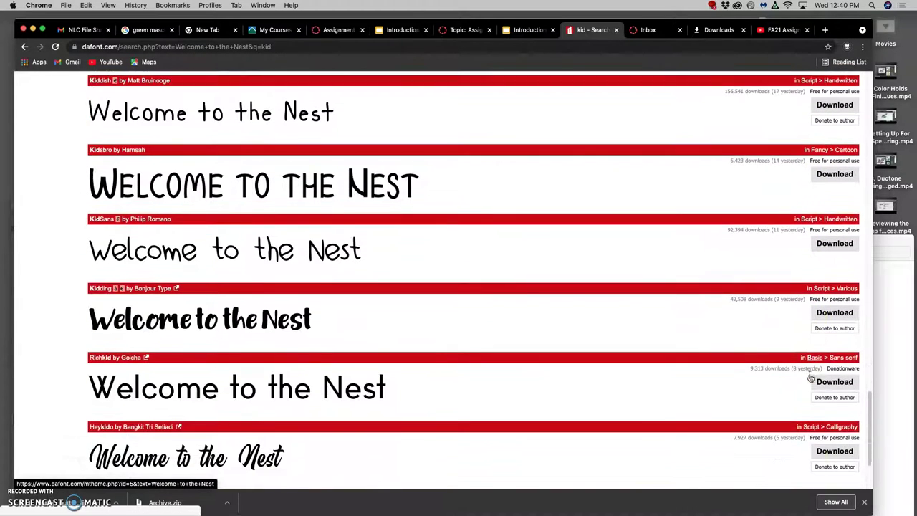
pyautogui.scroll(-3, 810, 378)
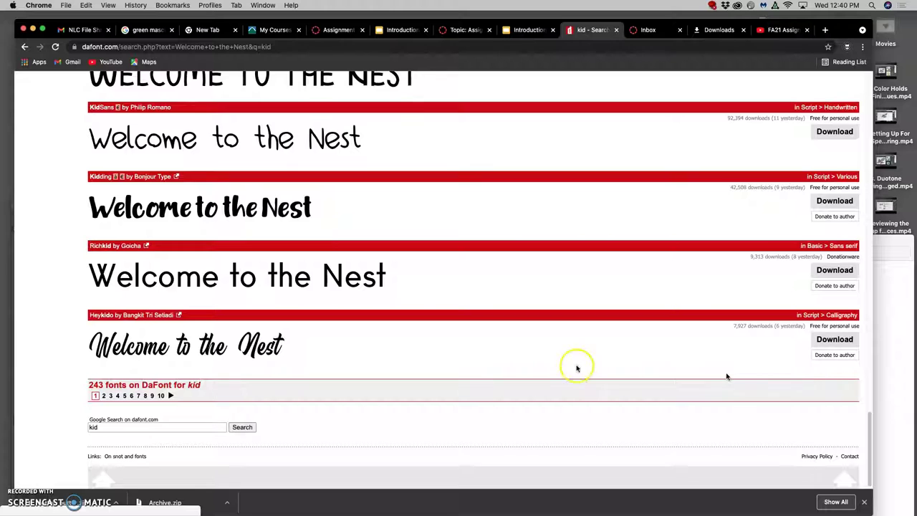
# Open page 3 of the "kid" results and examine the lettering styles down to the last font listed.
pyautogui.click(133, 394)
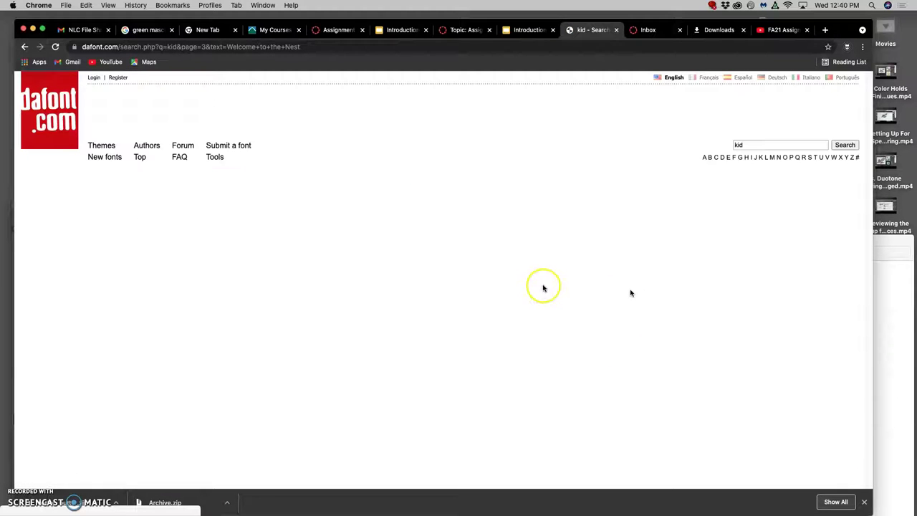
pyautogui.scroll(-5, 660, 308)
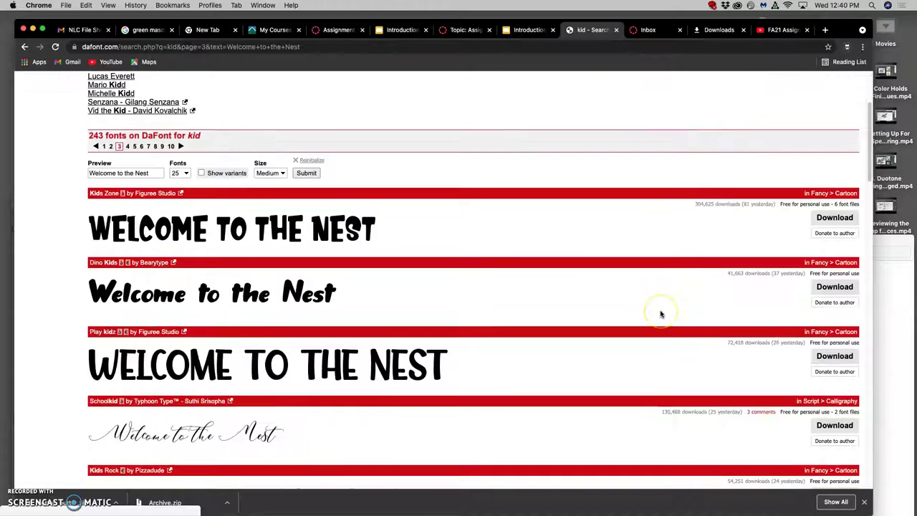
pyautogui.scroll(-5, 661, 314)
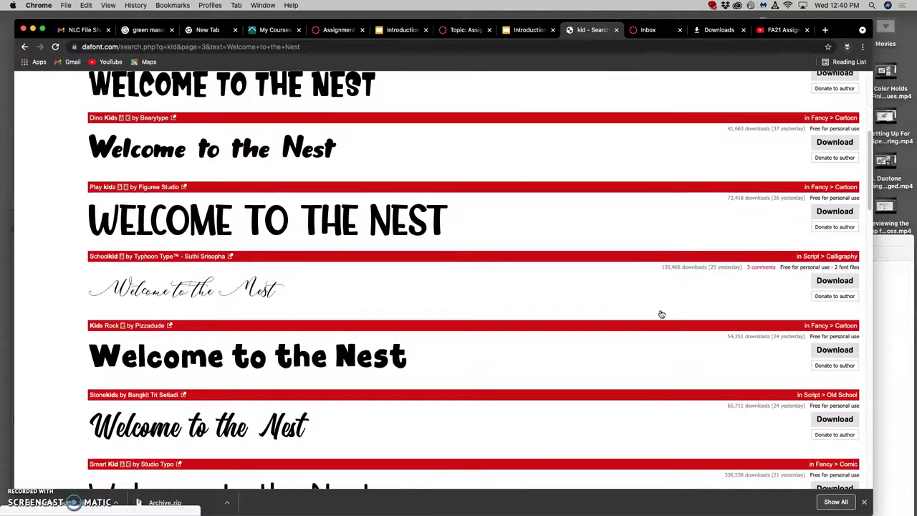
pyautogui.scroll(-3, 662, 314)
pyautogui.scroll(-4, 661, 313)
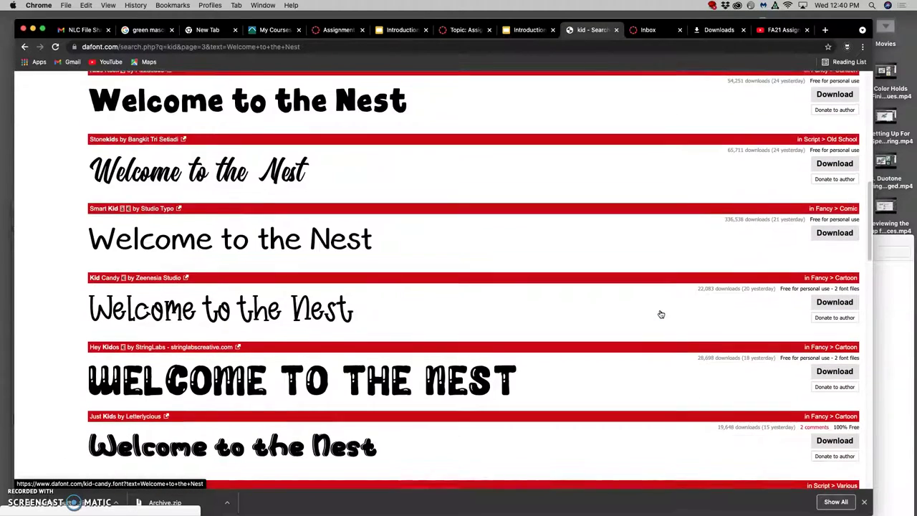
pyautogui.scroll(-3, 660, 314)
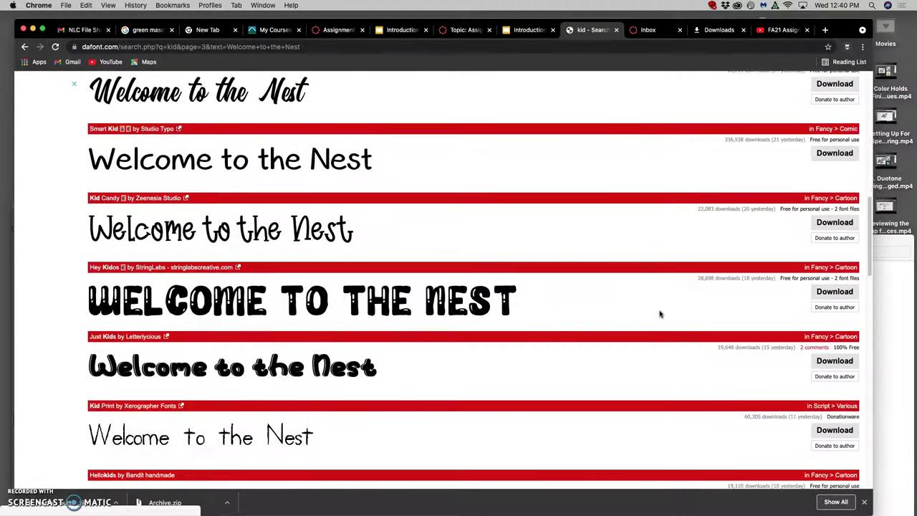
pyautogui.click(368, 377)
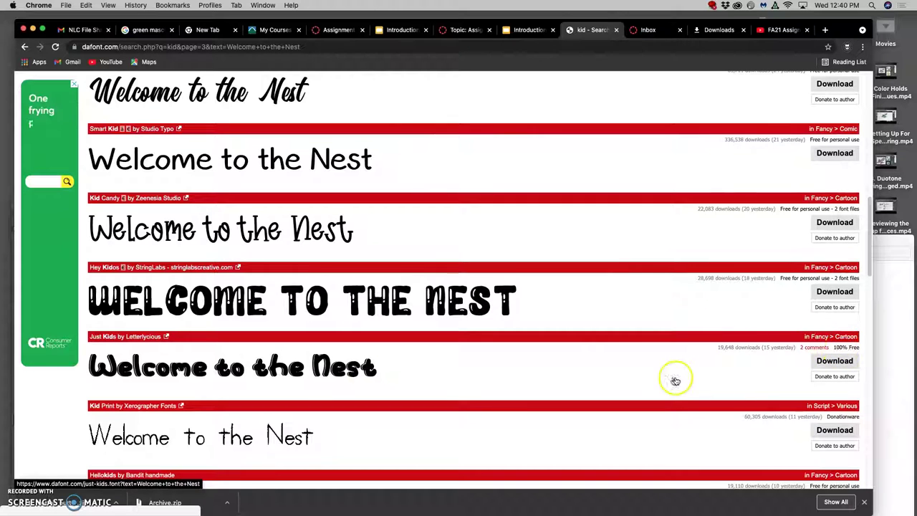
pyautogui.scroll(-1, 665, 376)
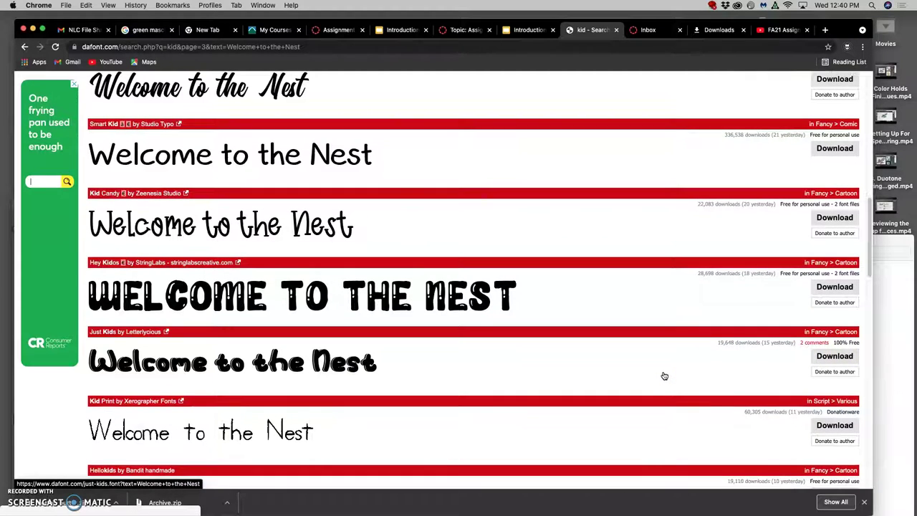
pyautogui.scroll(-5, 664, 375)
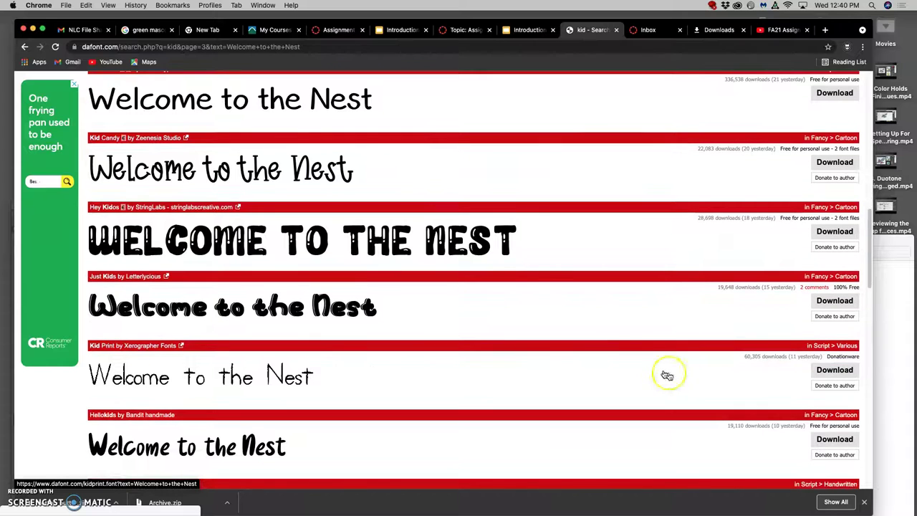
pyautogui.scroll(-15, 567, 277)
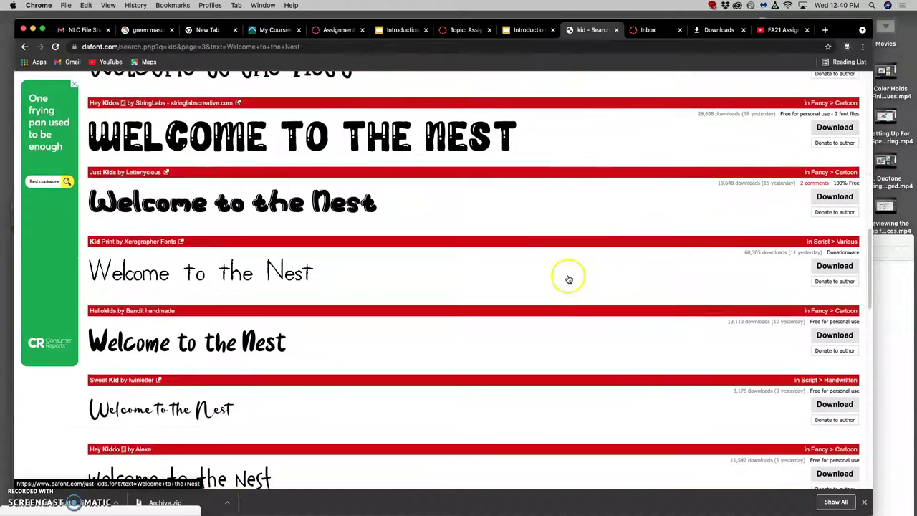
pyautogui.scroll(-20, 569, 278)
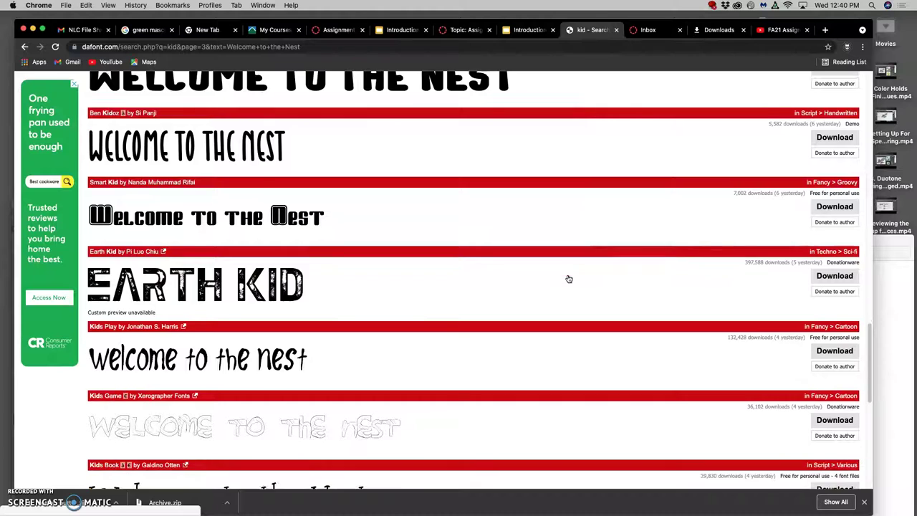
pyautogui.scroll(-2, 567, 279)
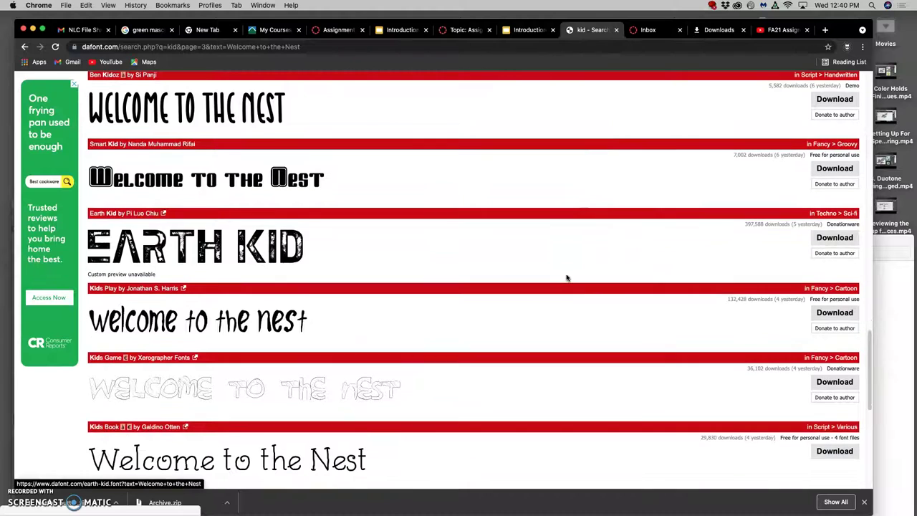
pyautogui.scroll(-18, 519, 271)
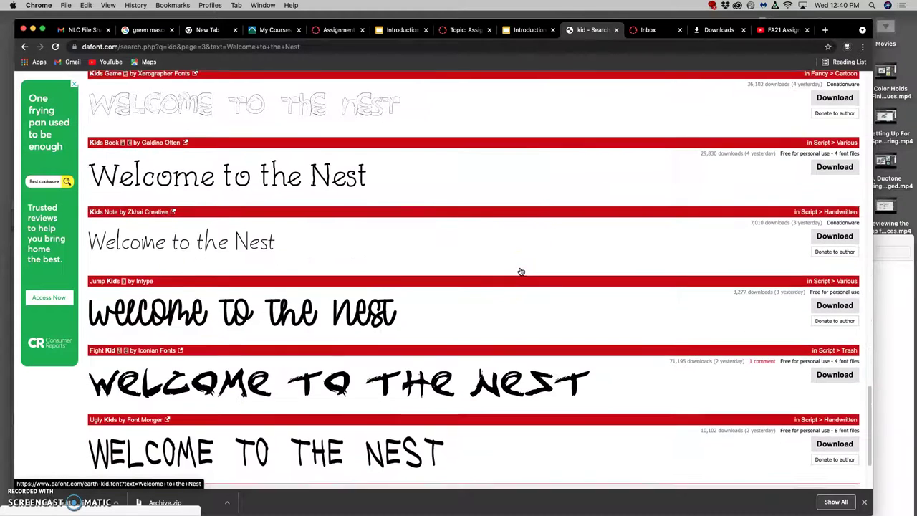
# Return to the start of results page 3 and review its font previews again, comparing letter weight and fill for the poster title.
pyautogui.scroll(20, 521, 271)
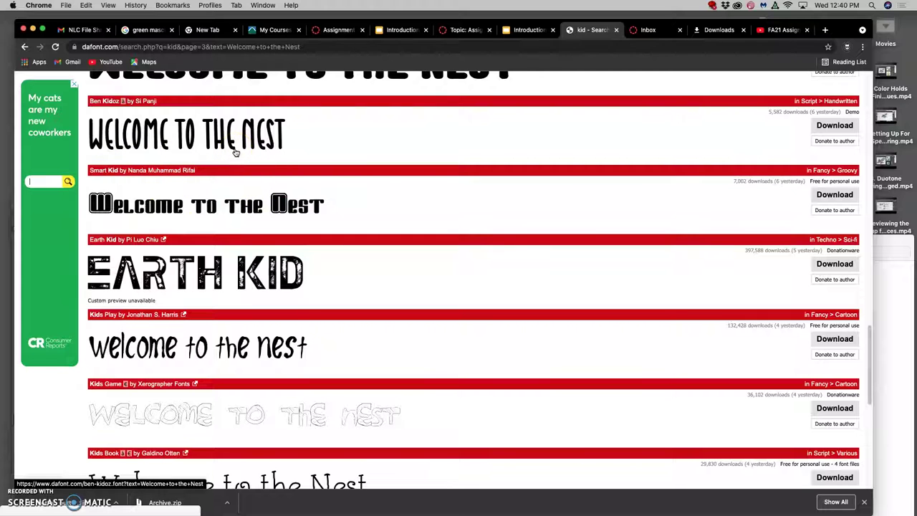
pyautogui.scroll(20, 231, 179)
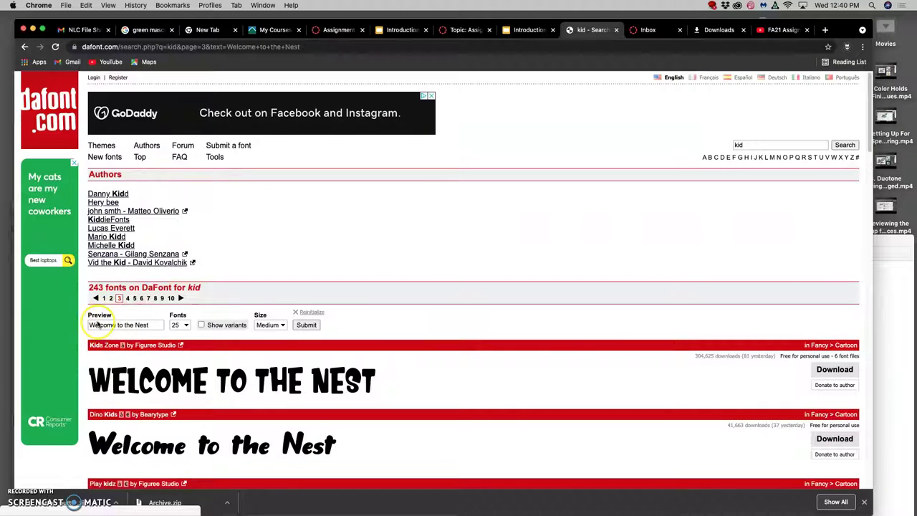
pyautogui.scroll(-4, 180, 329)
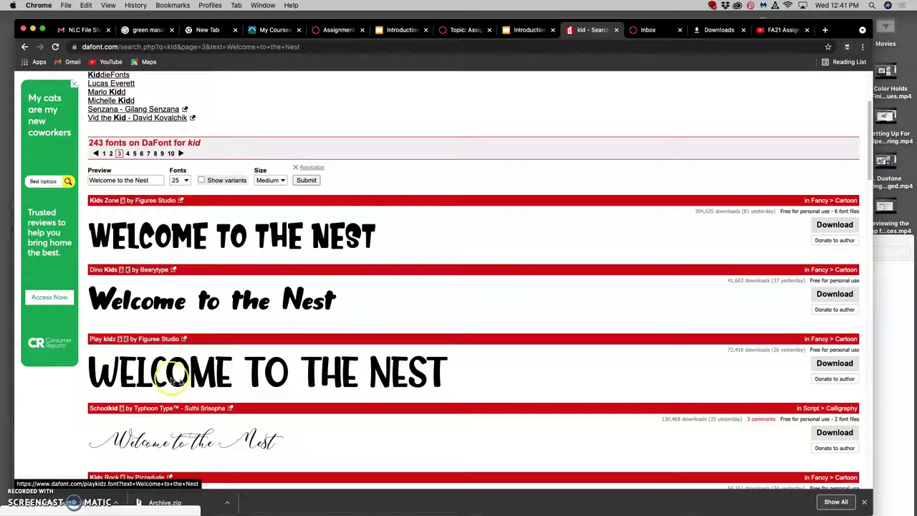
pyautogui.scroll(-3, 188, 371)
pyautogui.scroll(-1, 172, 356)
pyautogui.scroll(-2, 153, 378)
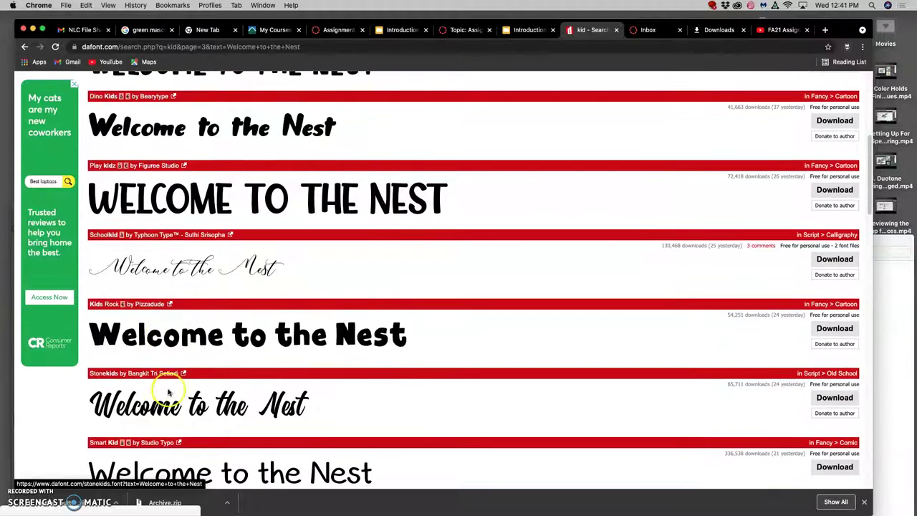
pyautogui.scroll(-6, 144, 383)
pyautogui.scroll(-4, 171, 387)
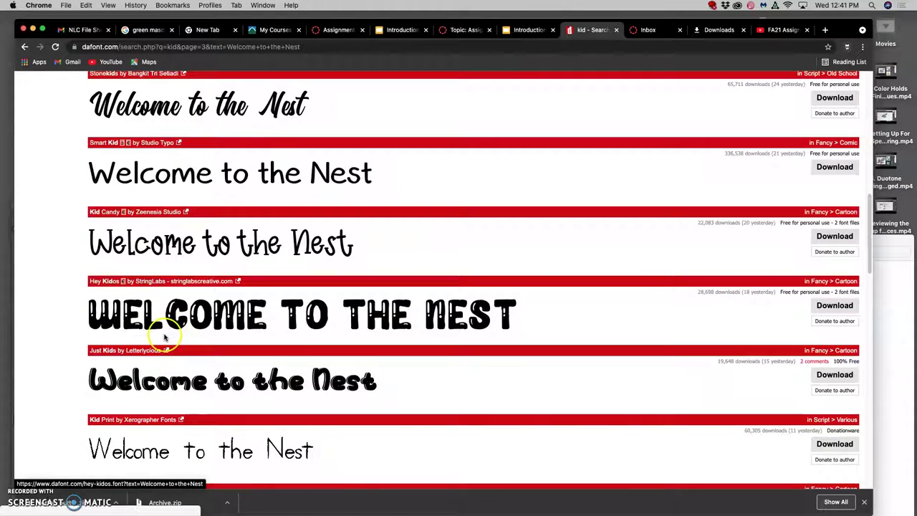
pyautogui.scroll(-10, 163, 337)
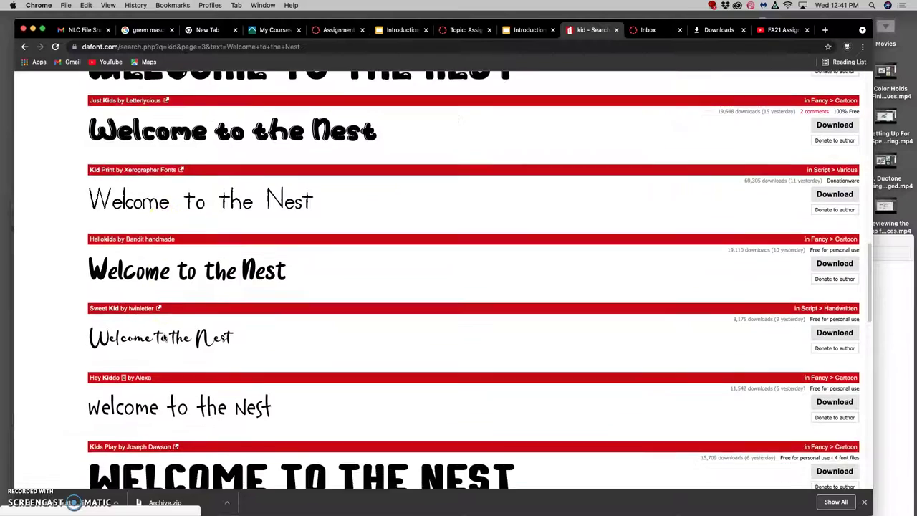
pyautogui.scroll(-12, 163, 337)
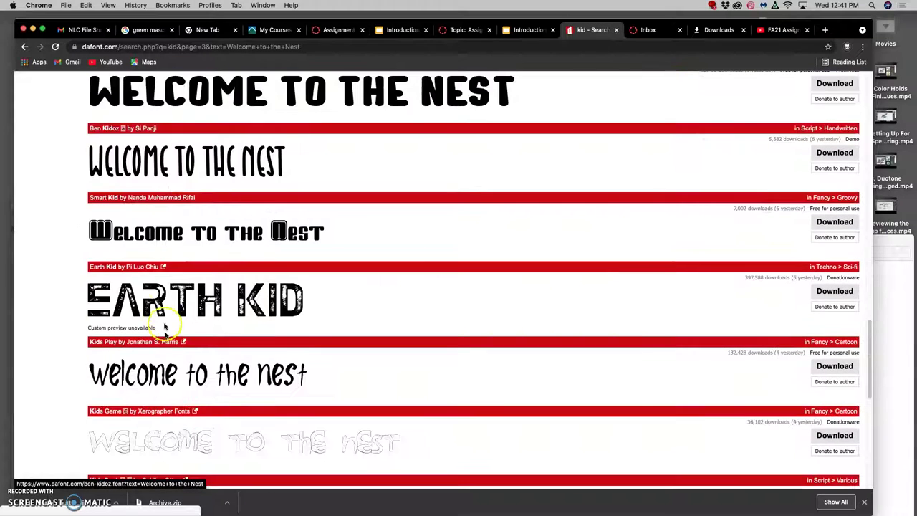